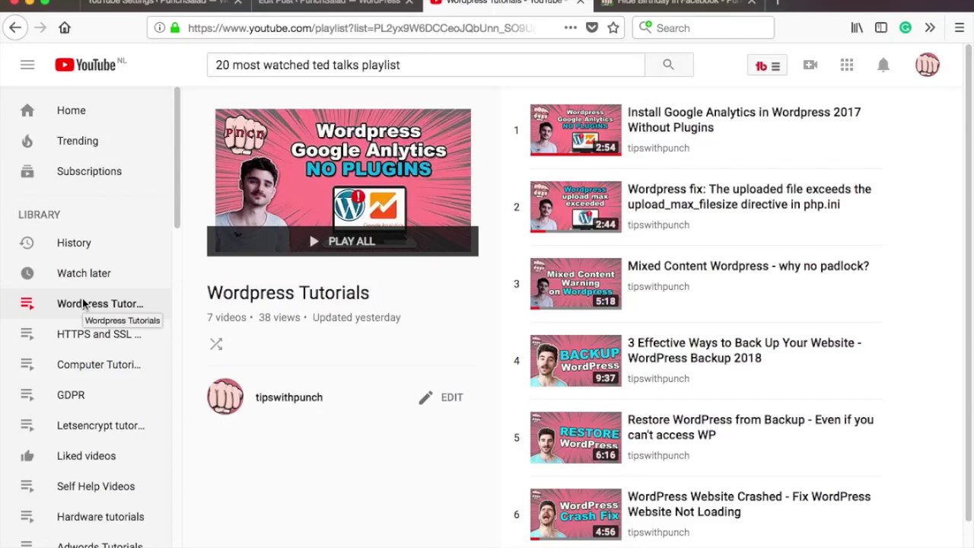
Step: Embed the Hide Birthday on Facebook video below the post's final heading by pasting its link
key(super+w)
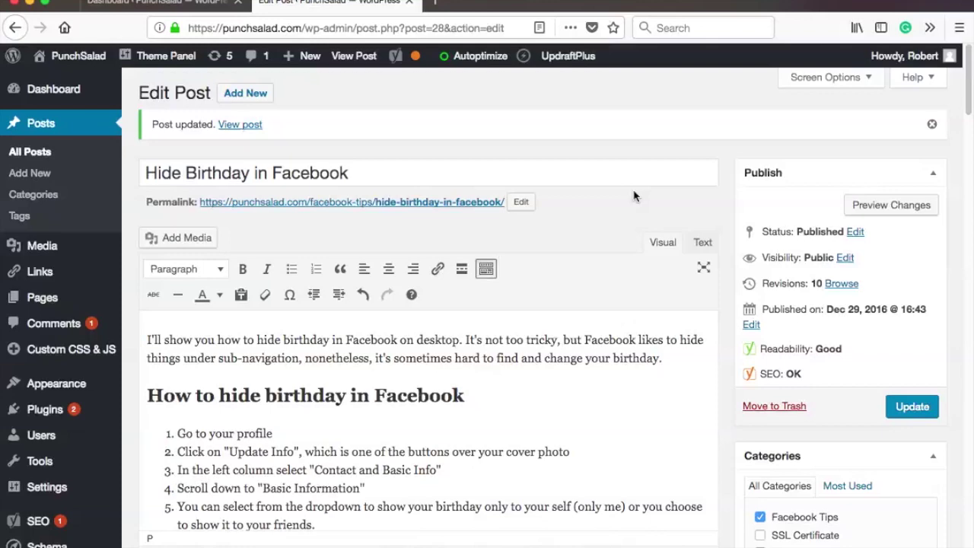
key(super+Down)
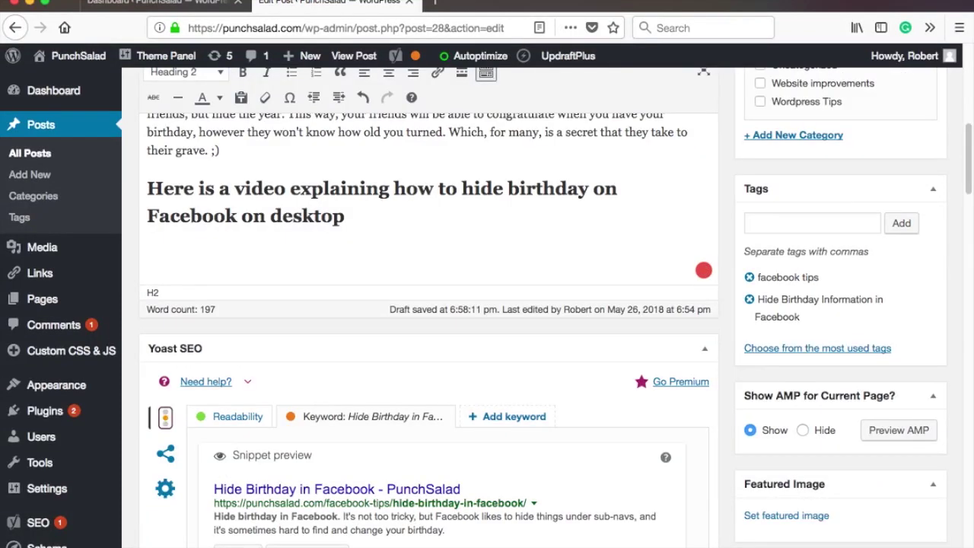
key(super+v)
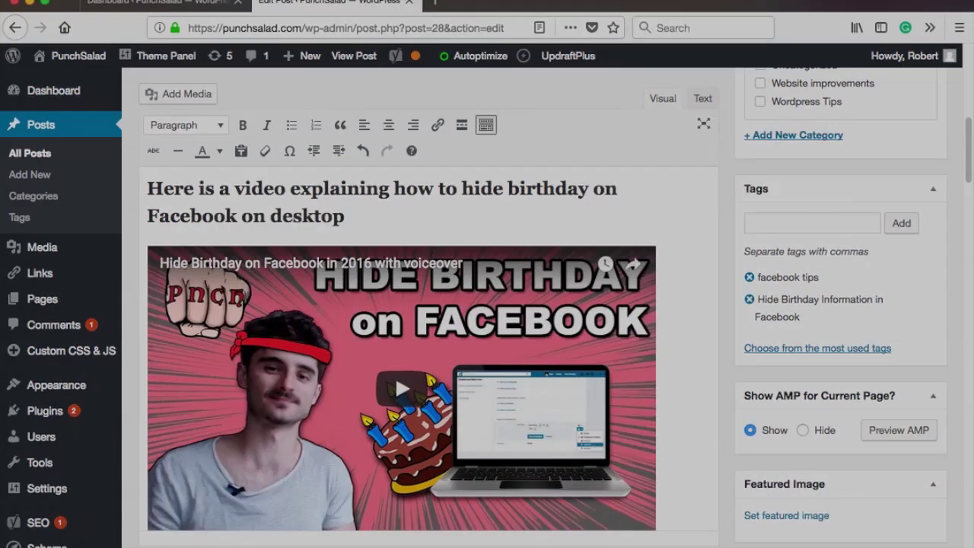
Step: Go to the page for adding new plugins in the WordPress dashboard and search for "youtube"
click(182, 3)
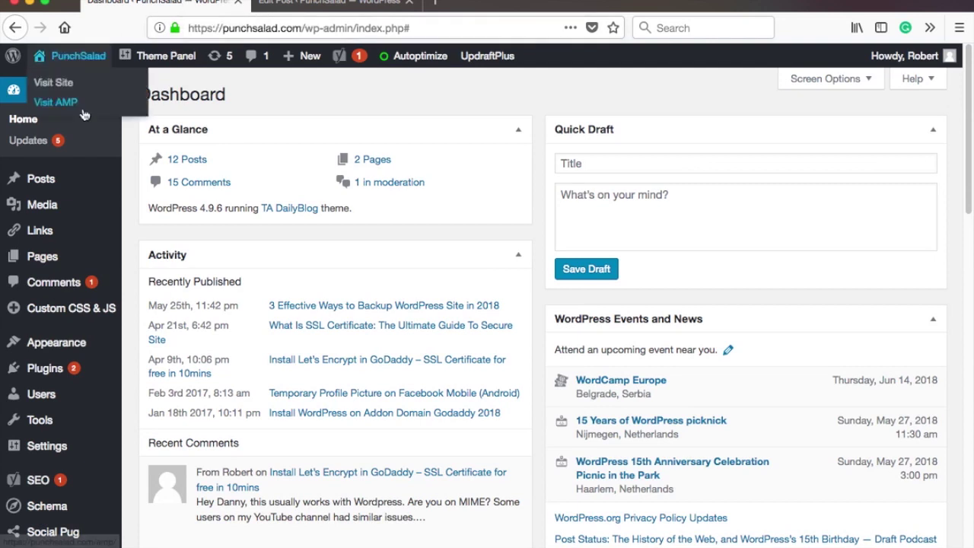
mouse_move(70, 371)
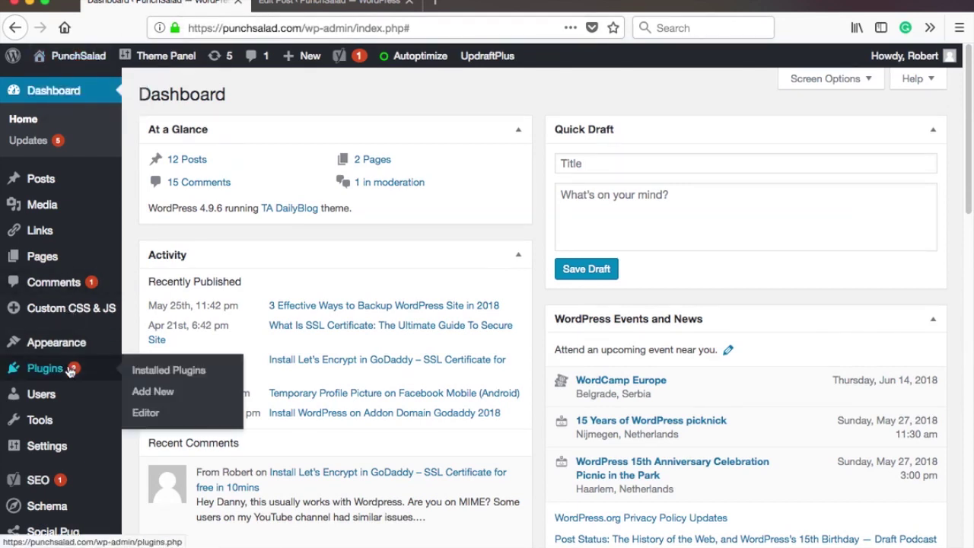
click(156, 394)
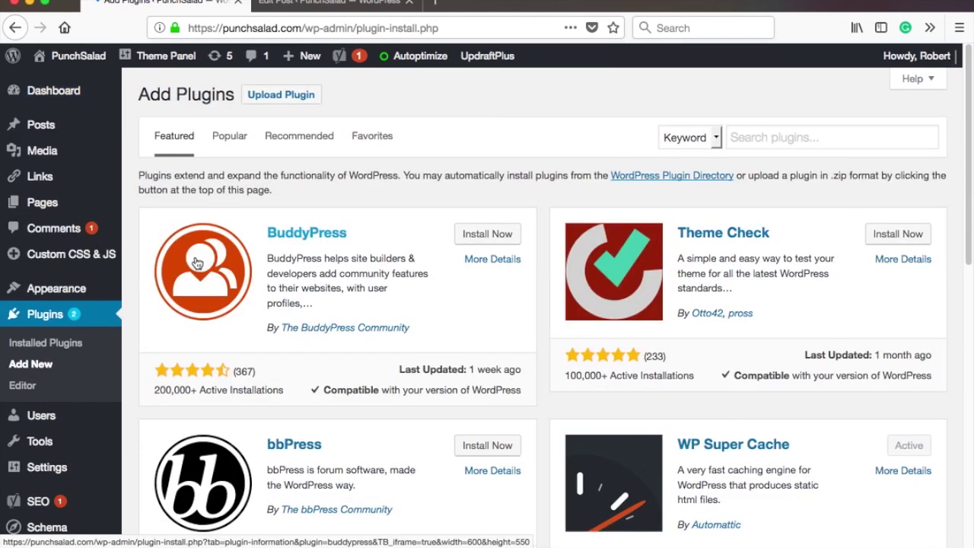
click(774, 135)
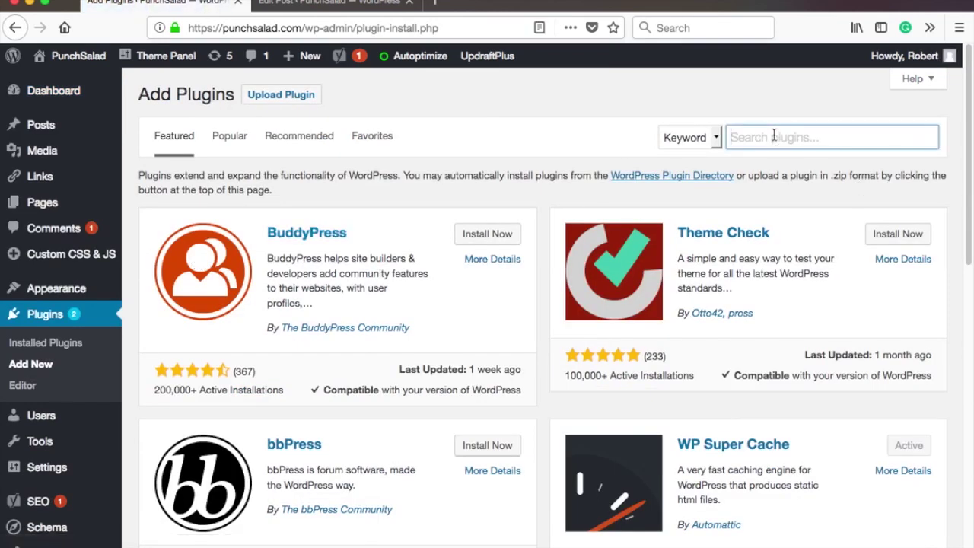
text(youtube)
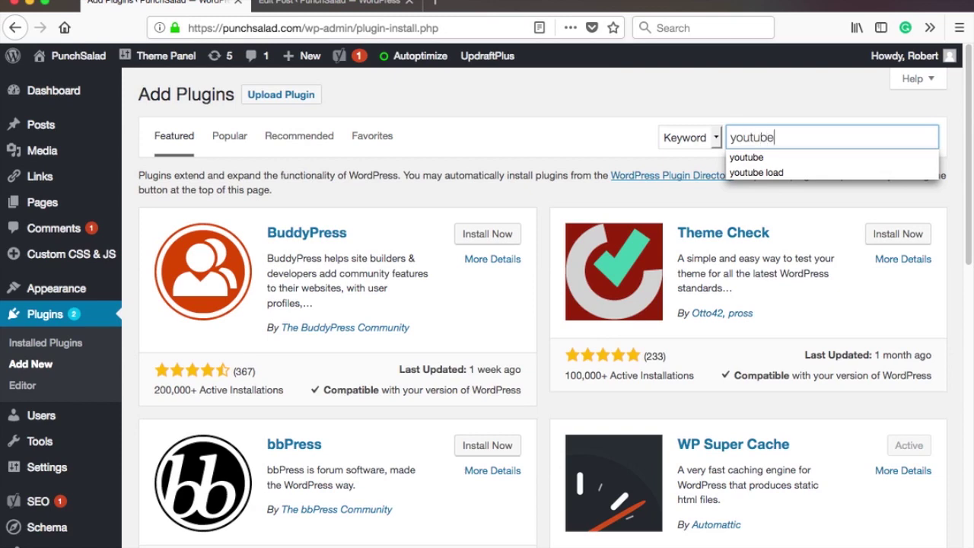
key(Return)
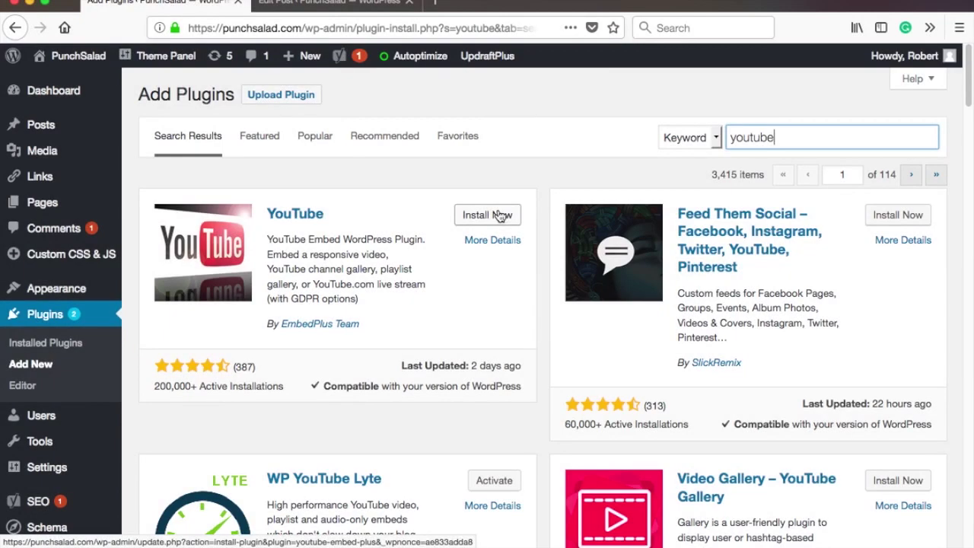
Step: Install and activate the YouTube plugin by EmbedPlus Team and dismiss its New Update notice
click(500, 216)
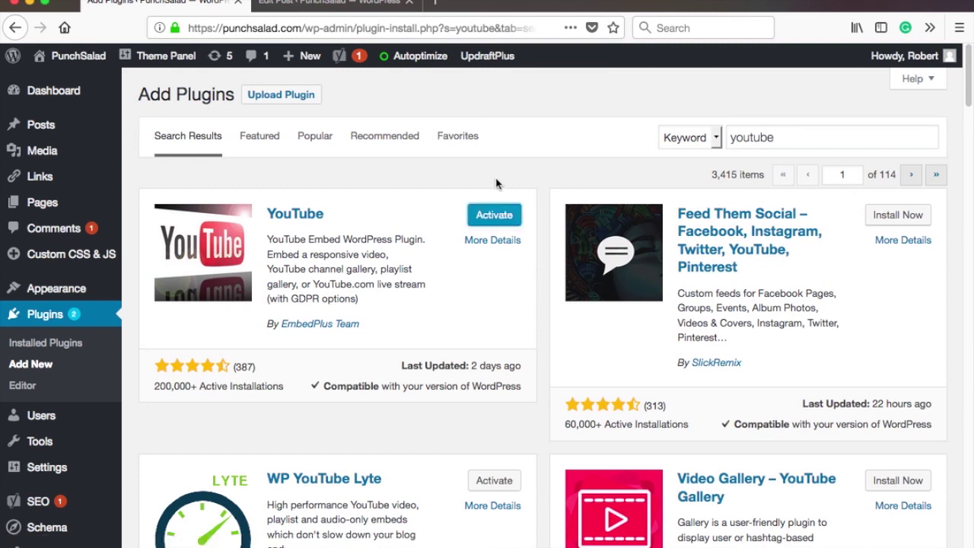
click(496, 216)
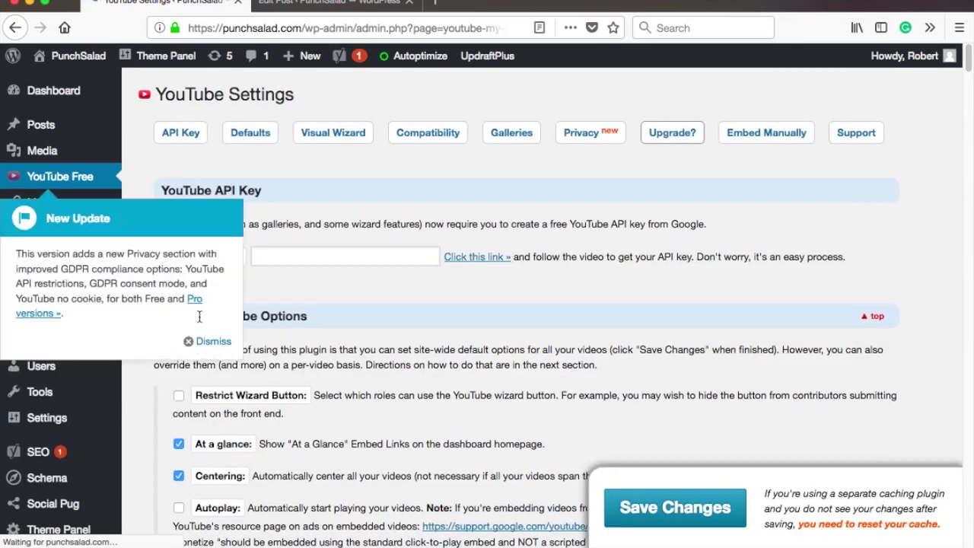
click(219, 347)
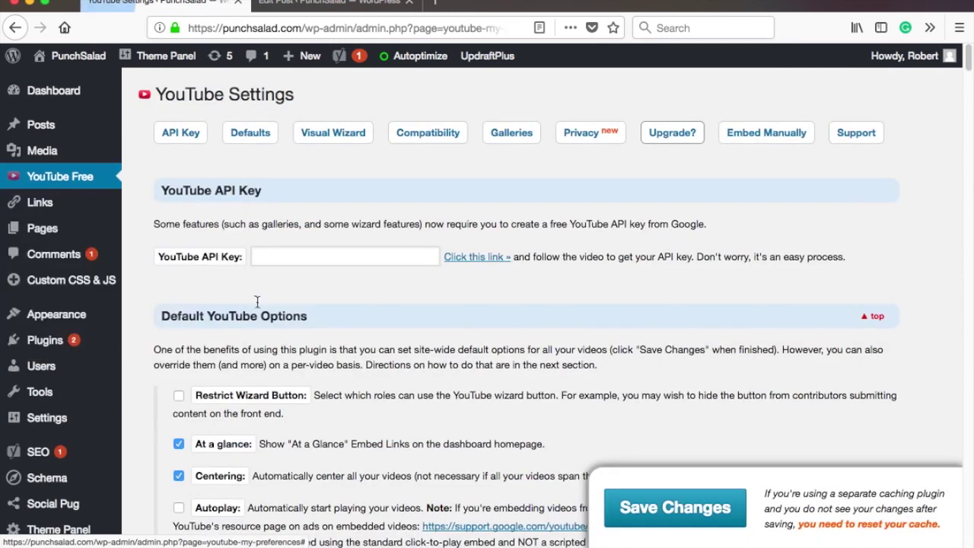
Step: Examine the YouTube API Key field and the Default YouTube Options in the plugin's settings
click(256, 301)
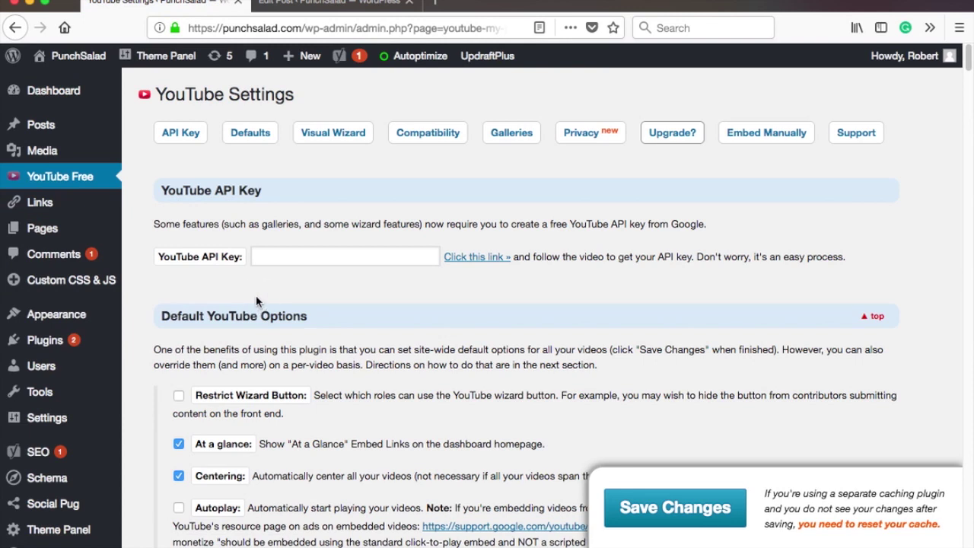
click(272, 257)
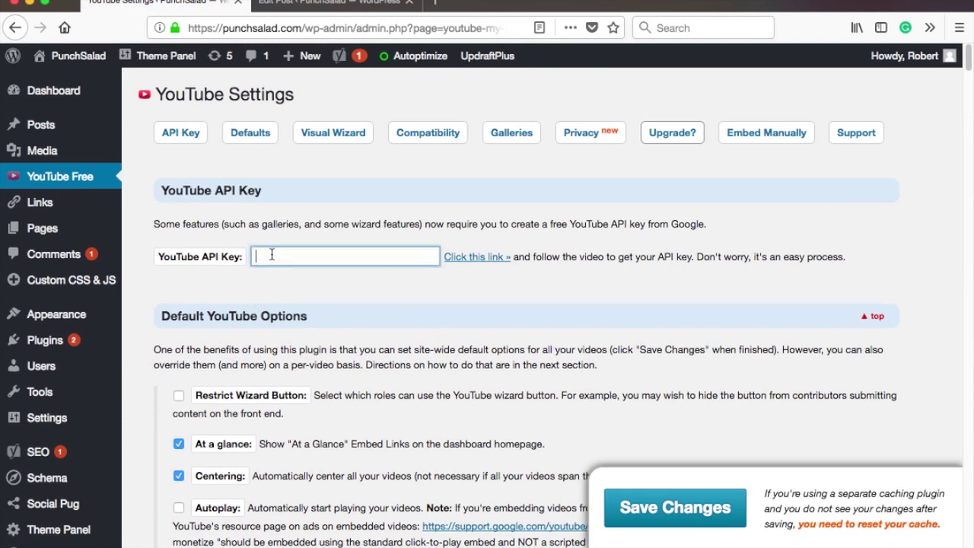
click(278, 304)
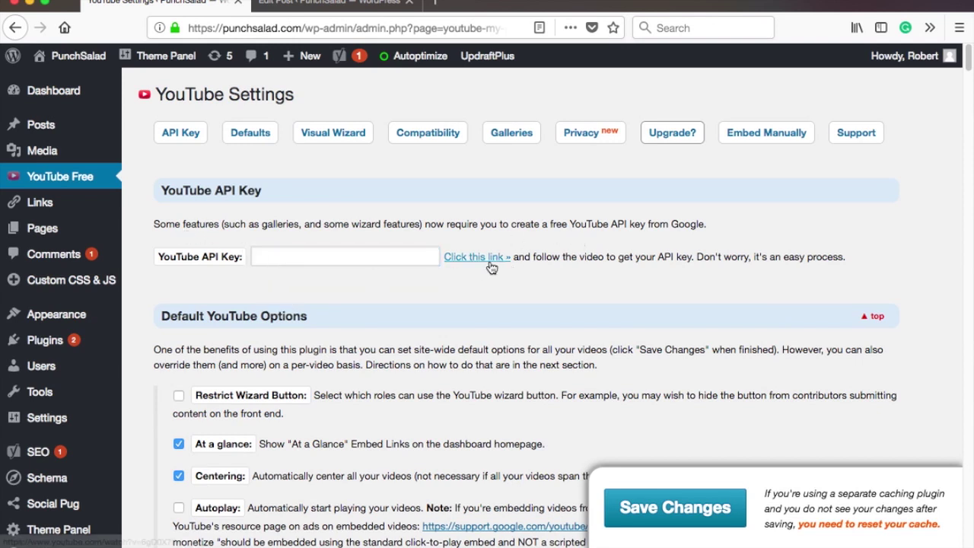
scroll(288, 258, down, 3)
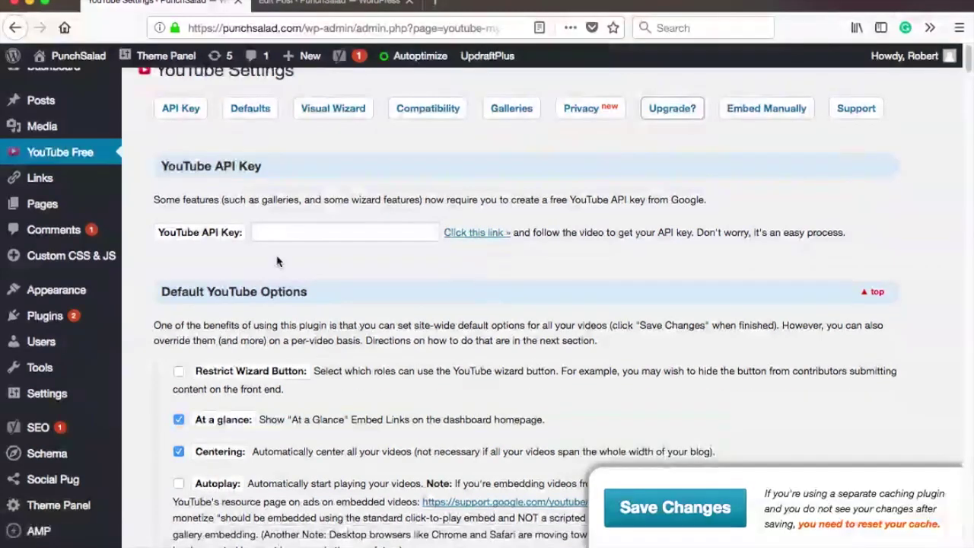
scroll(285, 255, down, 4)
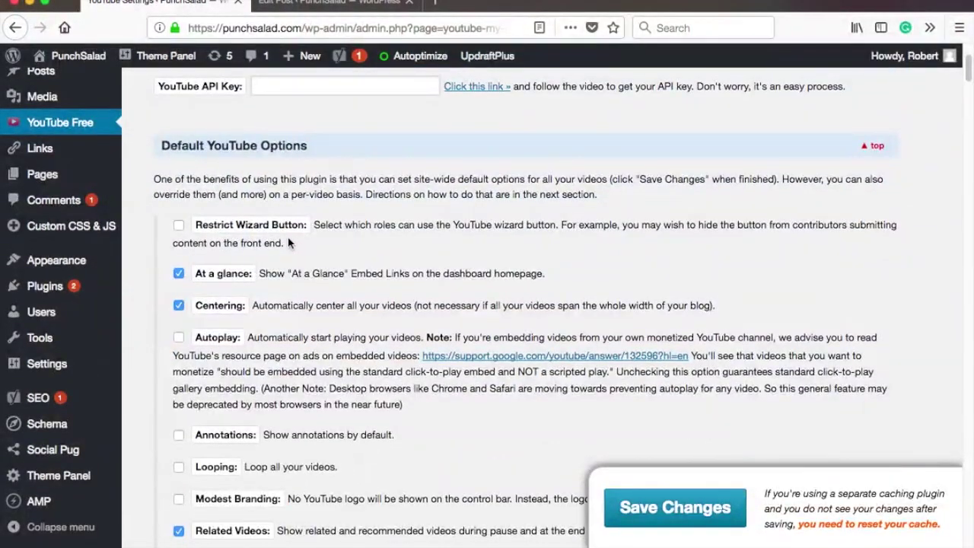
scroll(289, 240, down, 2)
scroll(300, 236, down, 6)
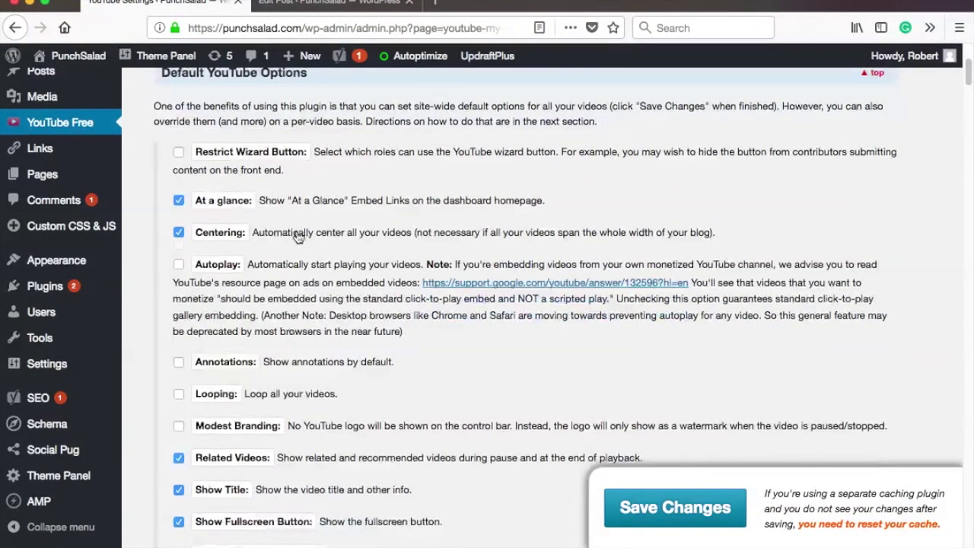
scroll(312, 230, down, 3)
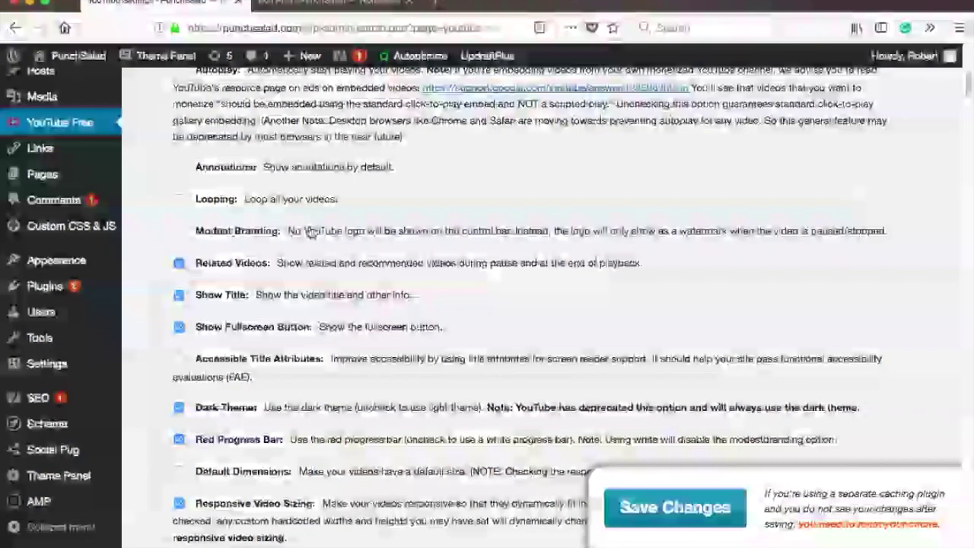
scroll(311, 230, down, 3)
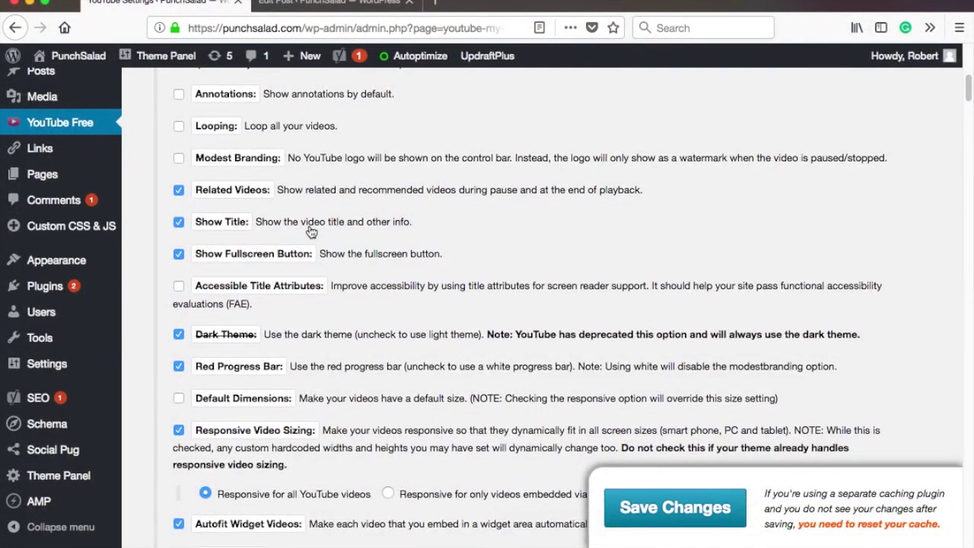
scroll(311, 232, down, 2)
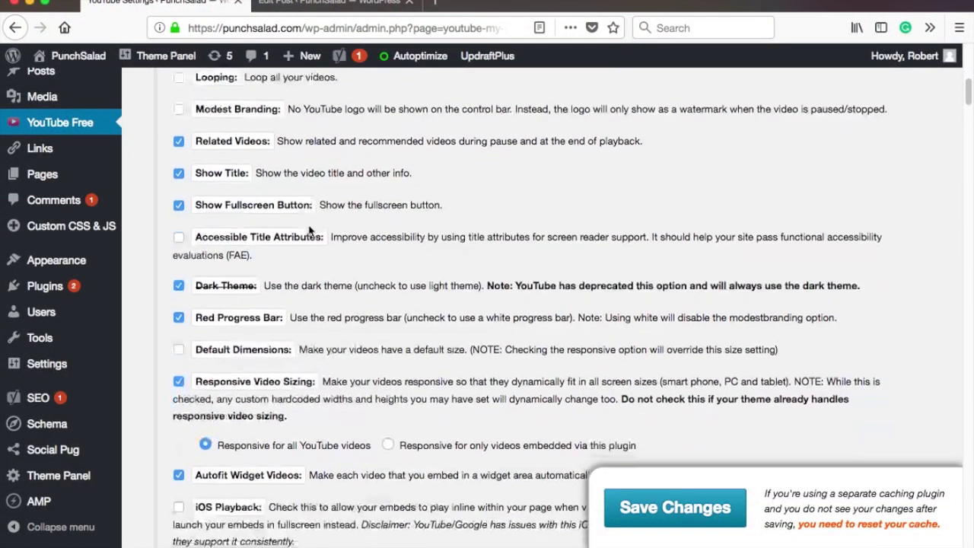
Step: Keep Responsive Video Sizing enabled and restrict it to only videos embedded via this plugin
click(178, 385)
click(178, 383)
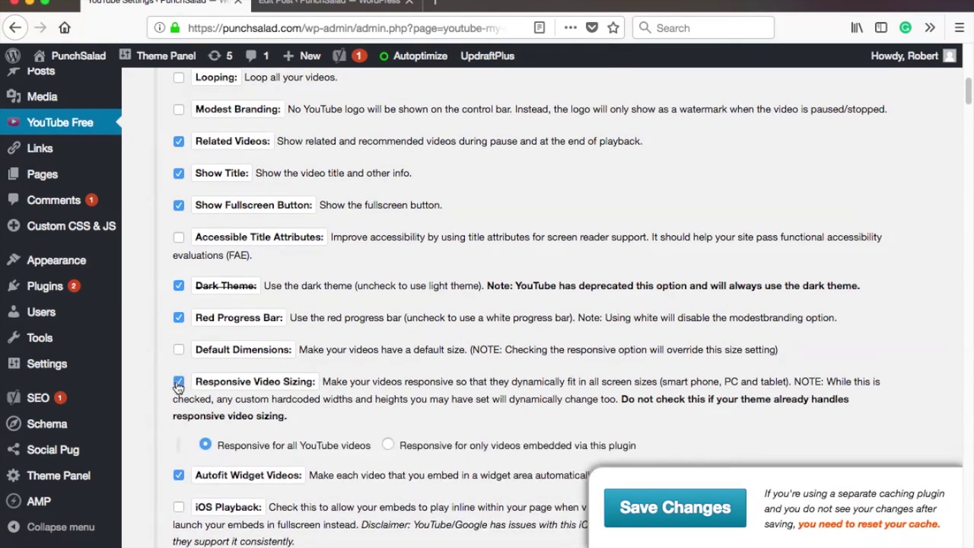
click(389, 446)
scroll(270, 369, down, 2)
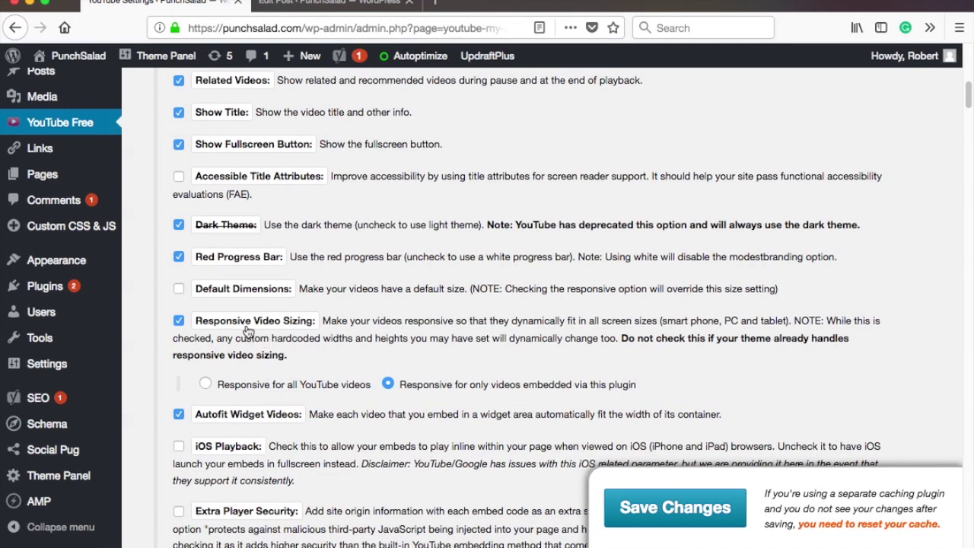
scroll(248, 331, down, 5)
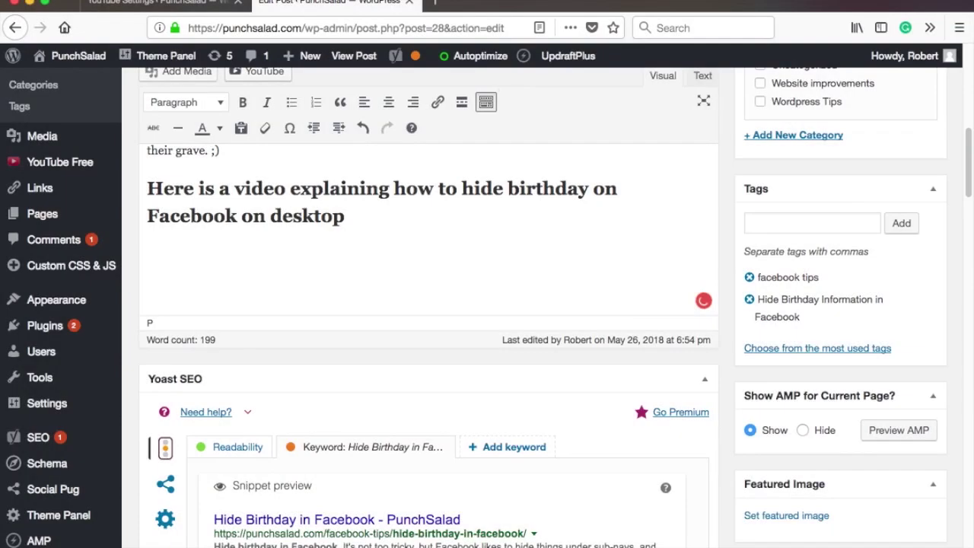
scroll(151, 270, down, 1)
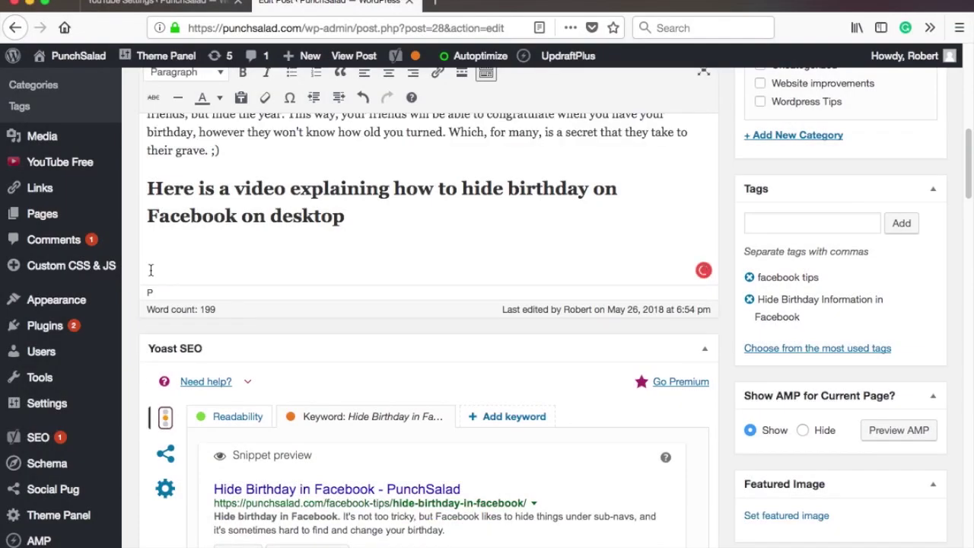
scroll(285, 194, up, 5)
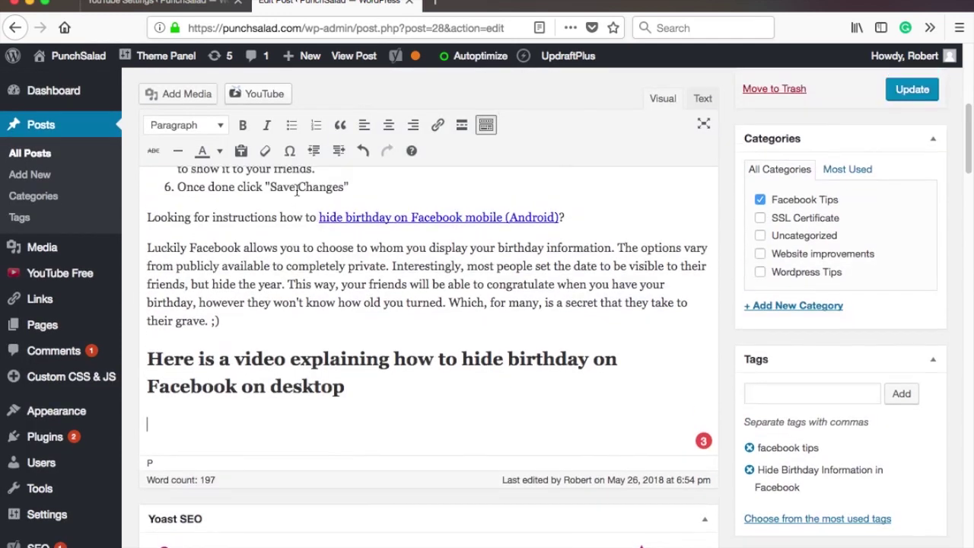
click(265, 97)
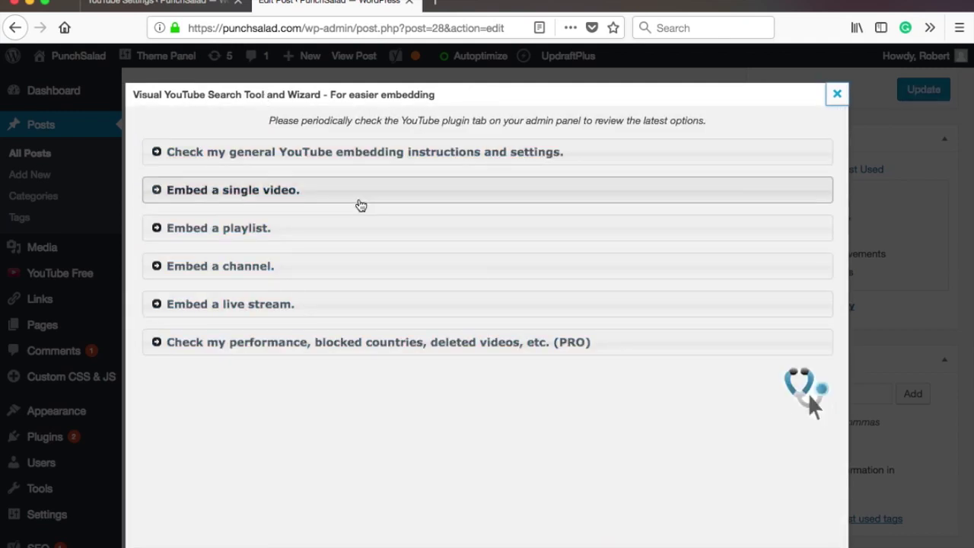
click(359, 205)
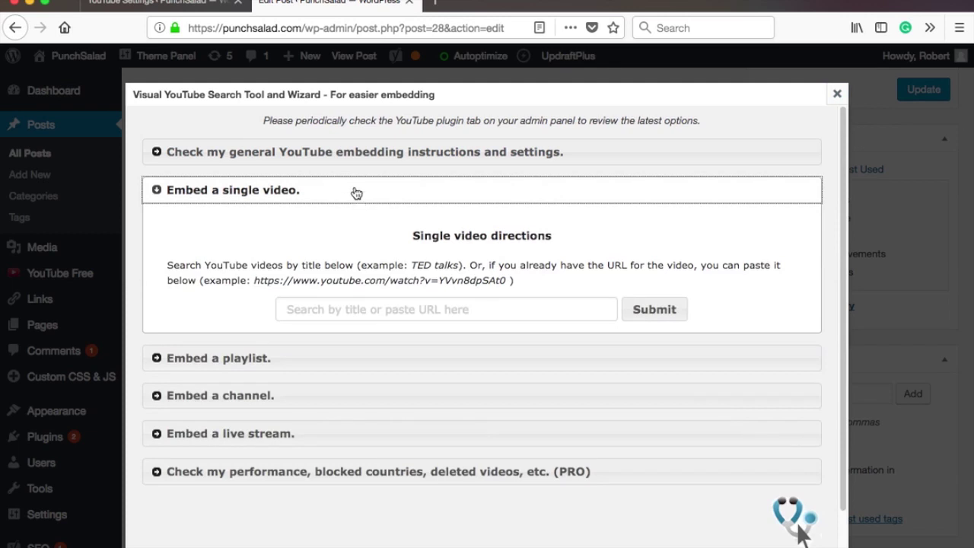
click(327, 307)
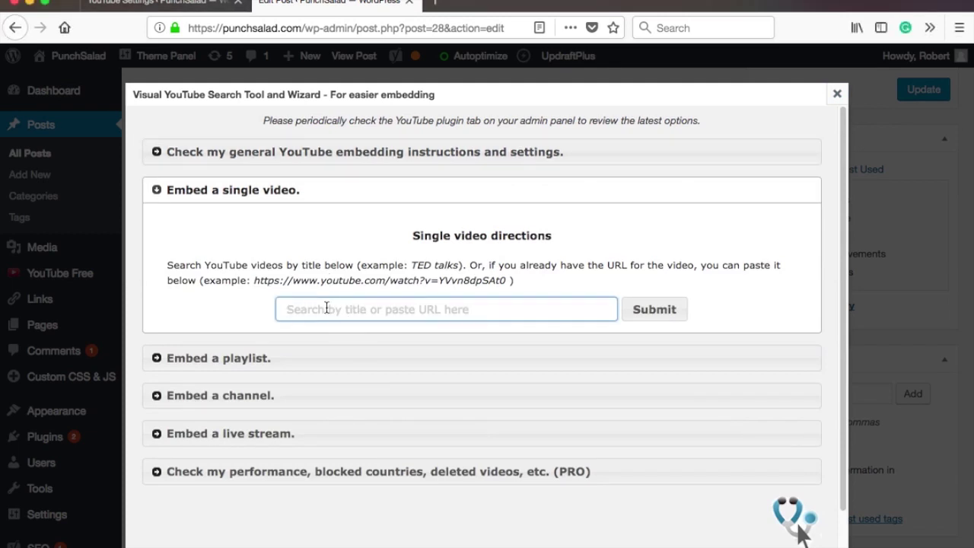
text(https://youtu.be/OCX-TSrxyVs)
click(640, 315)
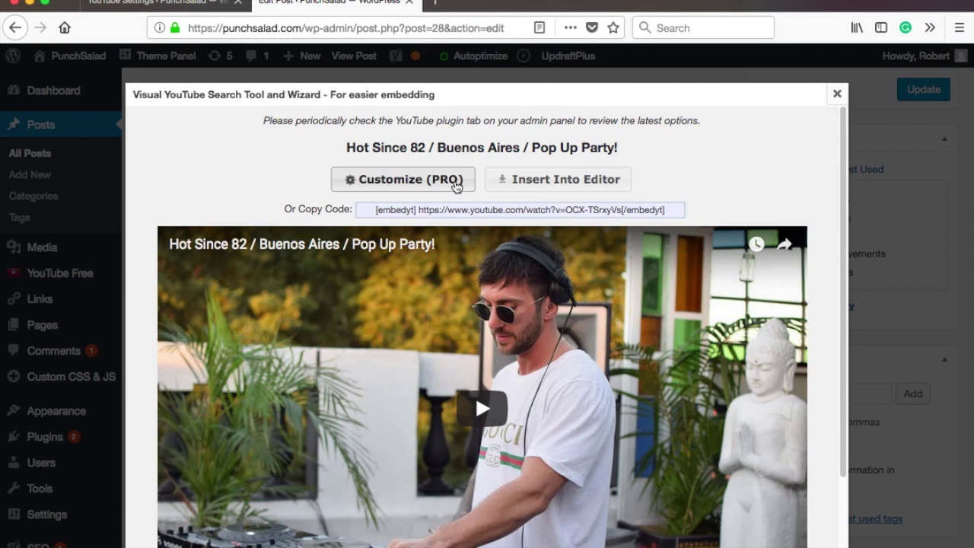
click(642, 180)
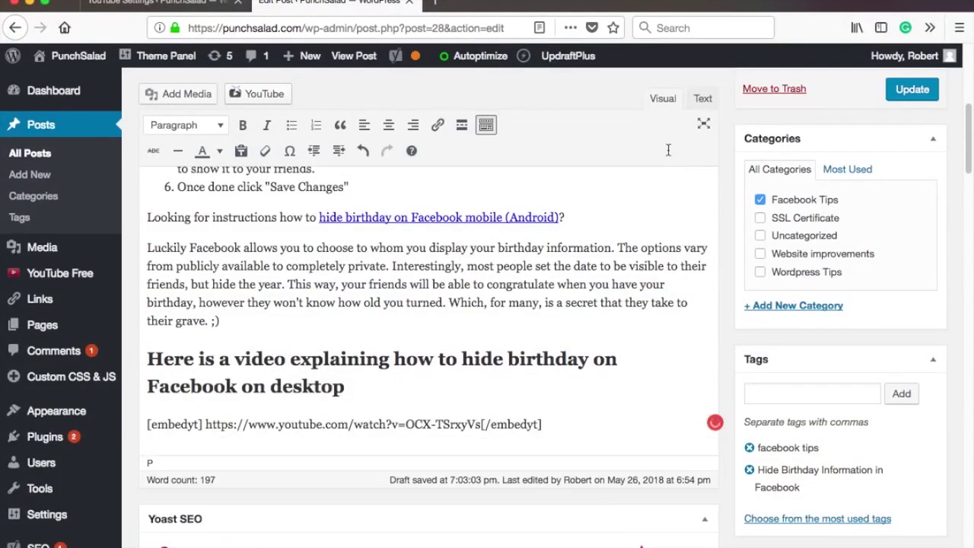
Step: Inspect the inserted embed shortcode in the post and check the video on the published page
drag(556, 424, 140, 424)
click(348, 404)
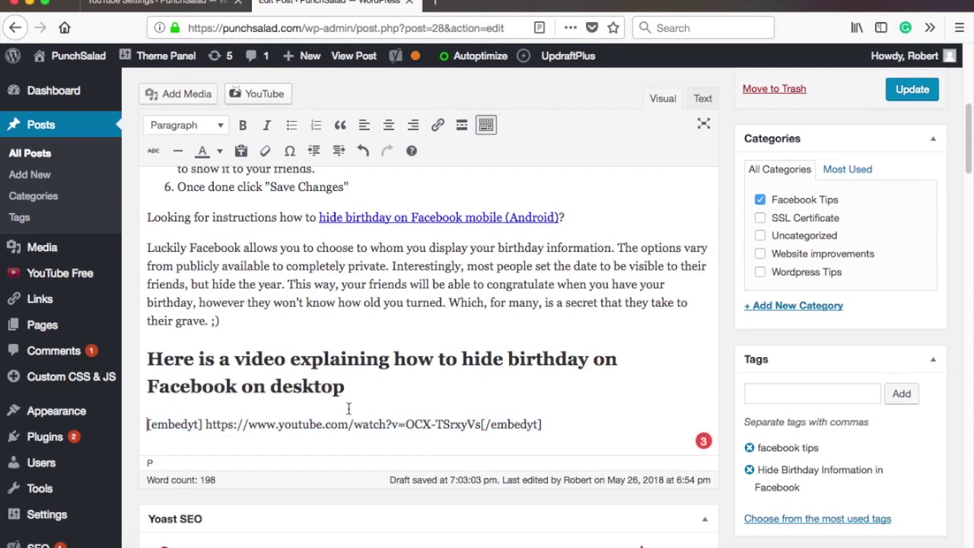
scroll(443, 334, down, 1)
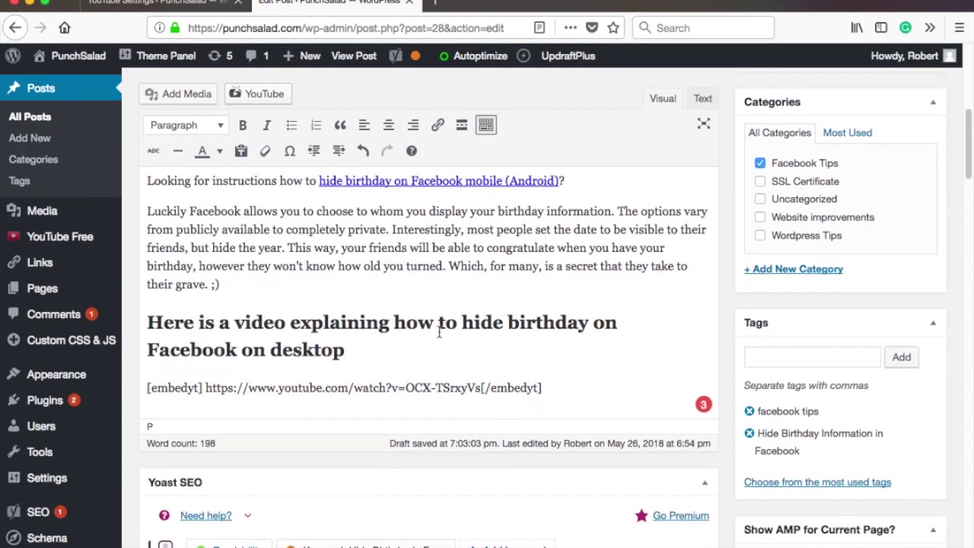
scroll(756, 197, up, 1)
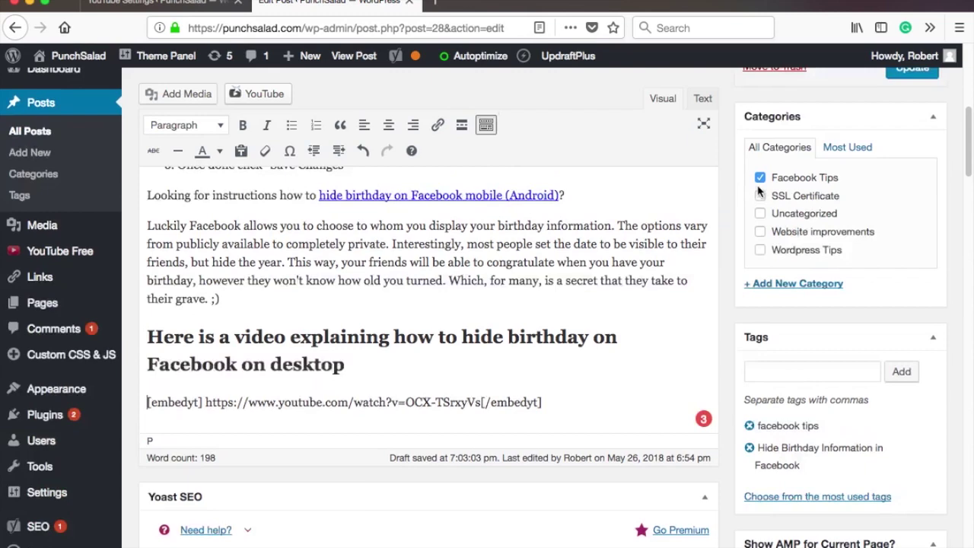
scroll(759, 192, up, 5)
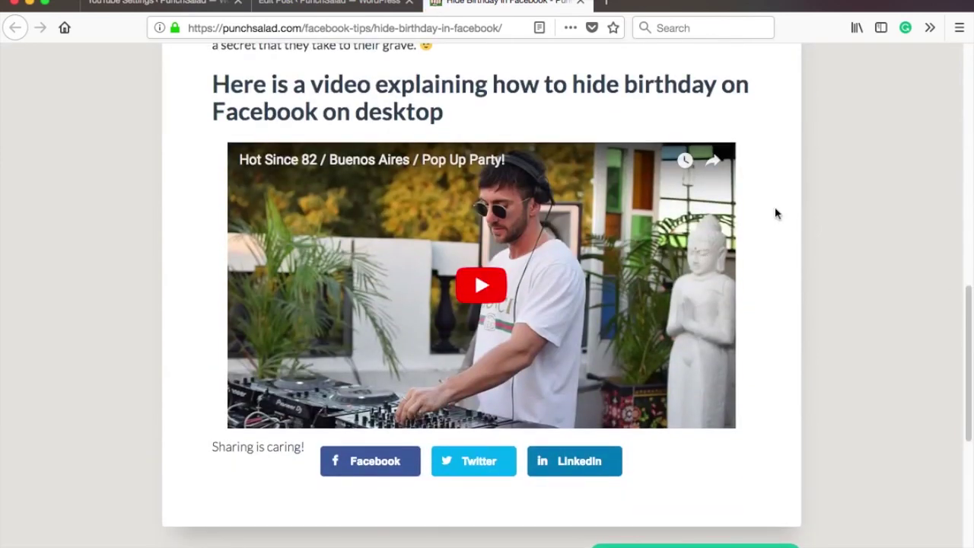
Step: Check the embedded video on the published page in the browser's responsive design mode at 320 × 480
right_click(694, 155)
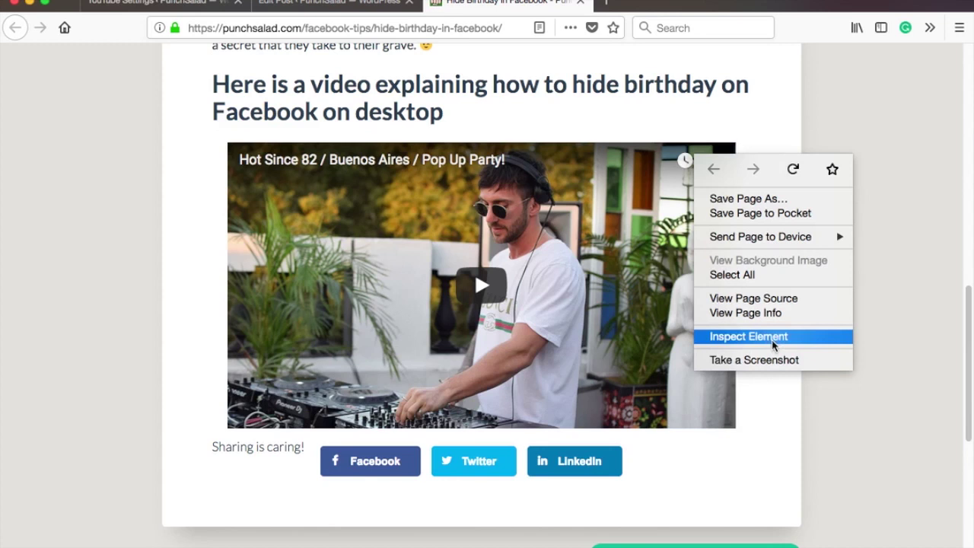
click(774, 339)
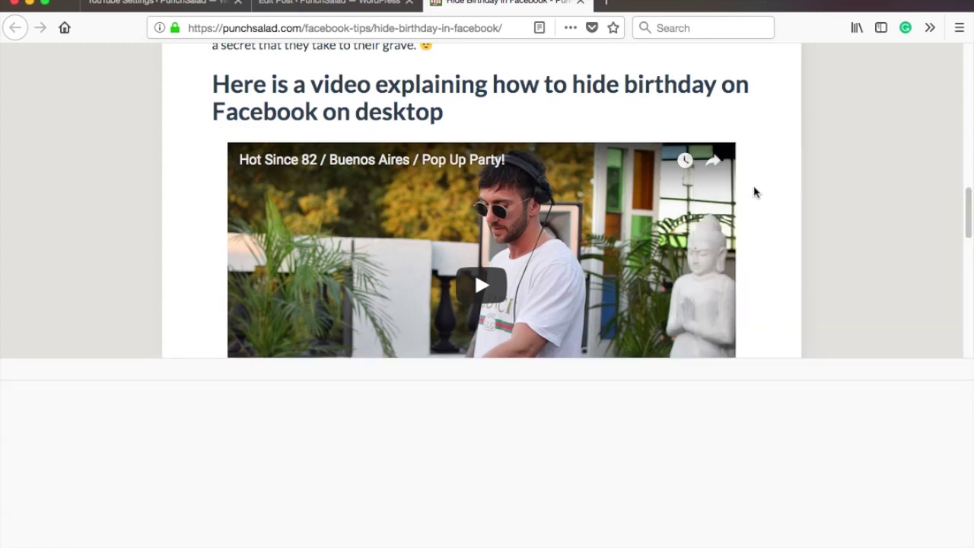
click(891, 370)
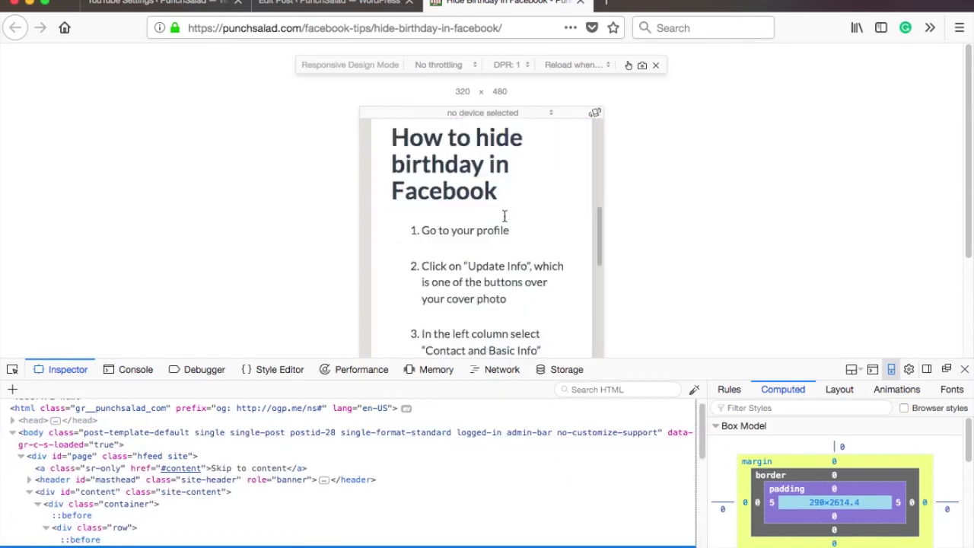
scroll(505, 217, down, 10)
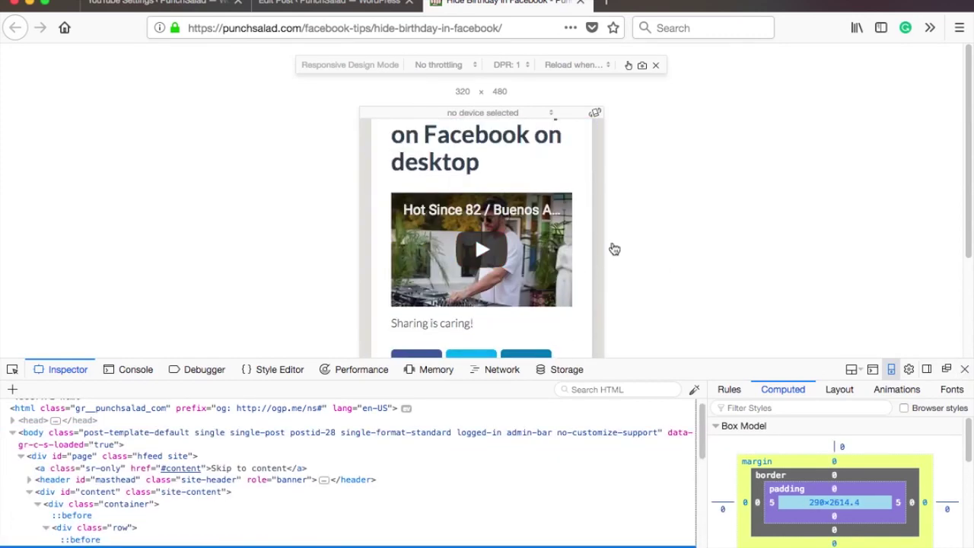
scroll(546, 223, down, 3)
scroll(545, 224, up, 5)
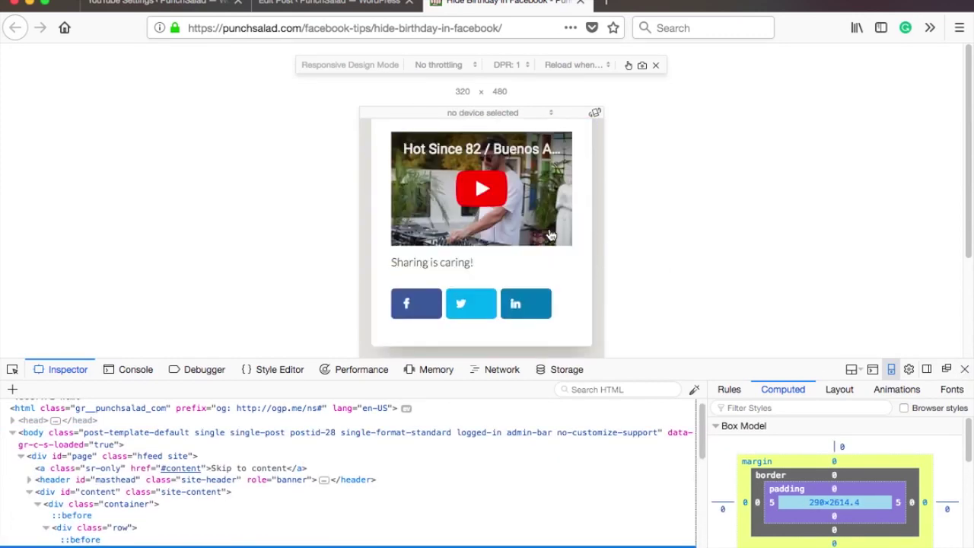
scroll(552, 240, down, 3)
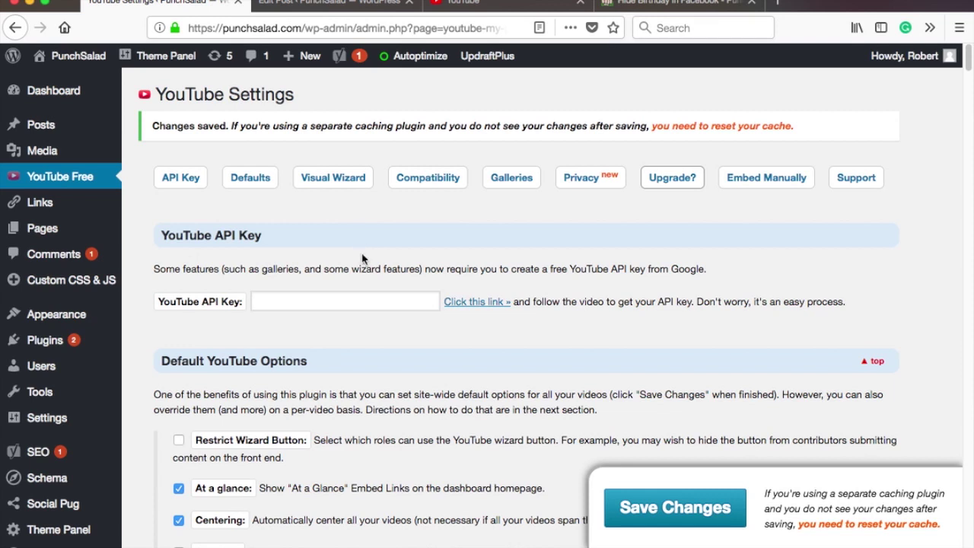
Step: Paste the API key into the YouTube API Key field of the plugin settings and save the changes
click(362, 259)
click(304, 304)
key(super+v)
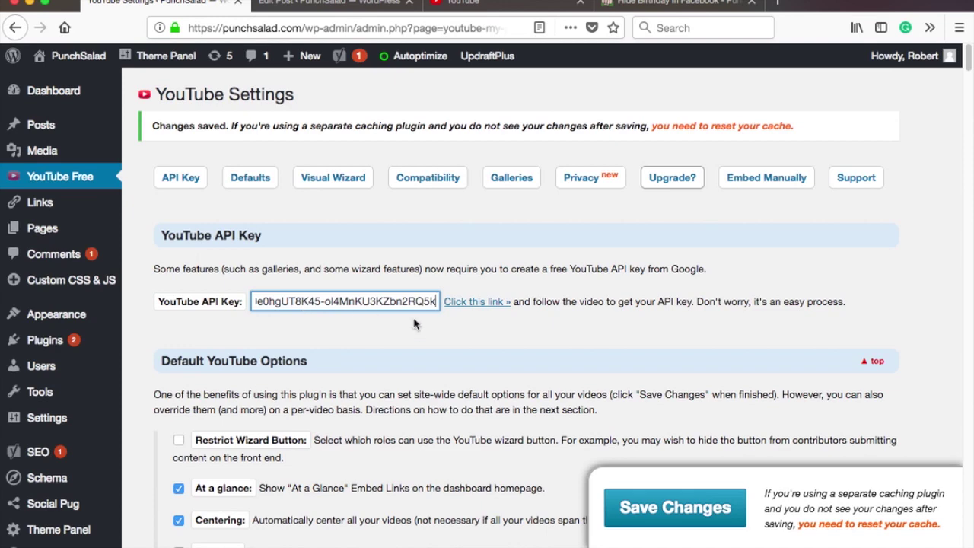
click(656, 510)
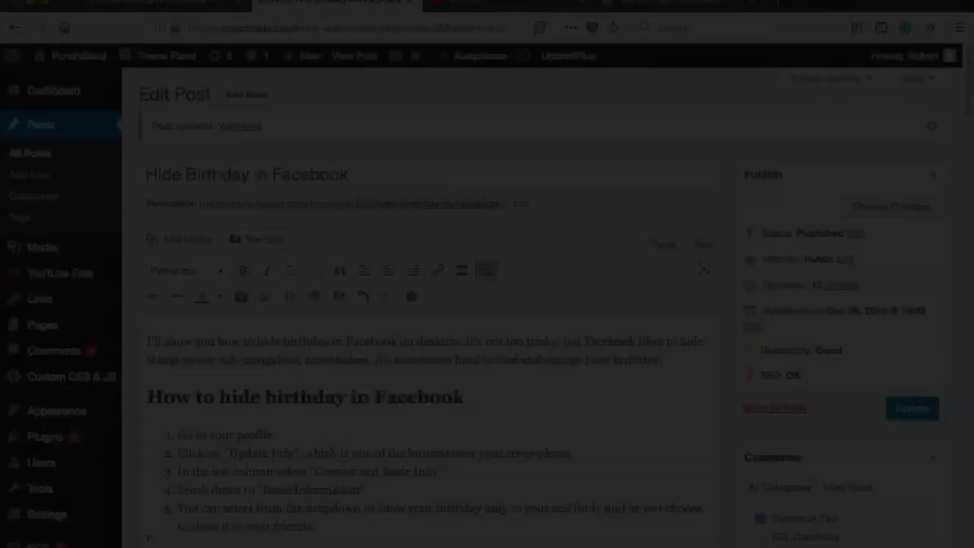
Step: Open the playlist embed option in the post's YouTube wizard and copy the address of the Wordpress Tutorials playlist on YouTube
scroll(585, 228, down, 5)
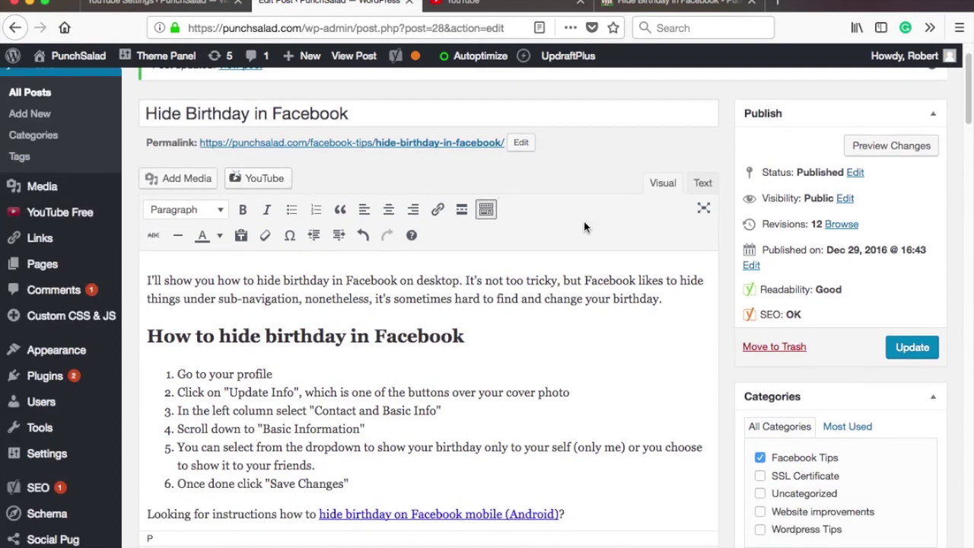
scroll(585, 217, down, 4)
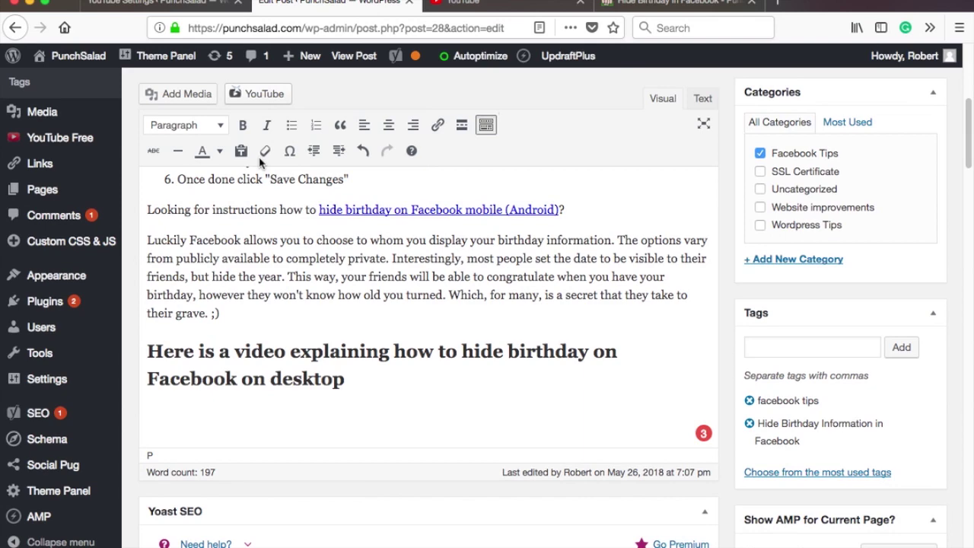
click(259, 93)
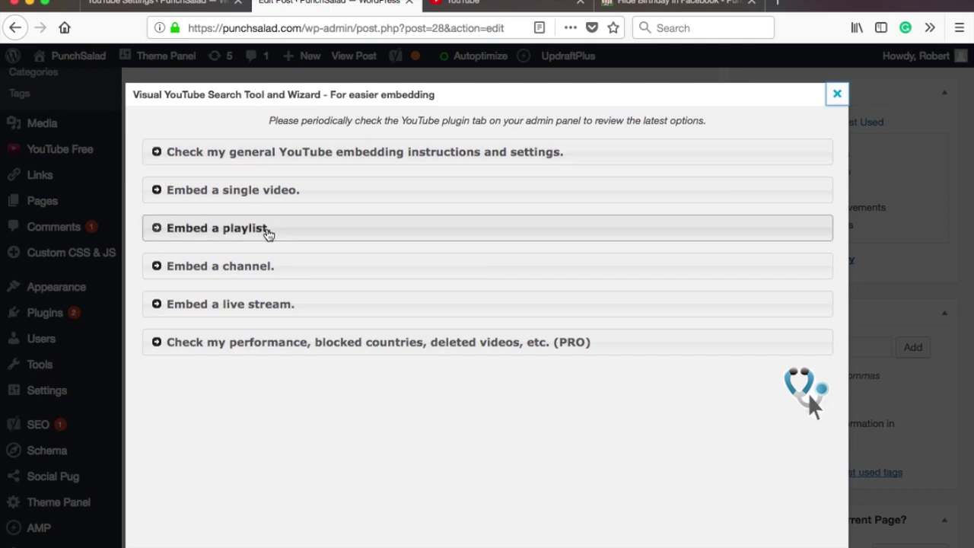
click(268, 232)
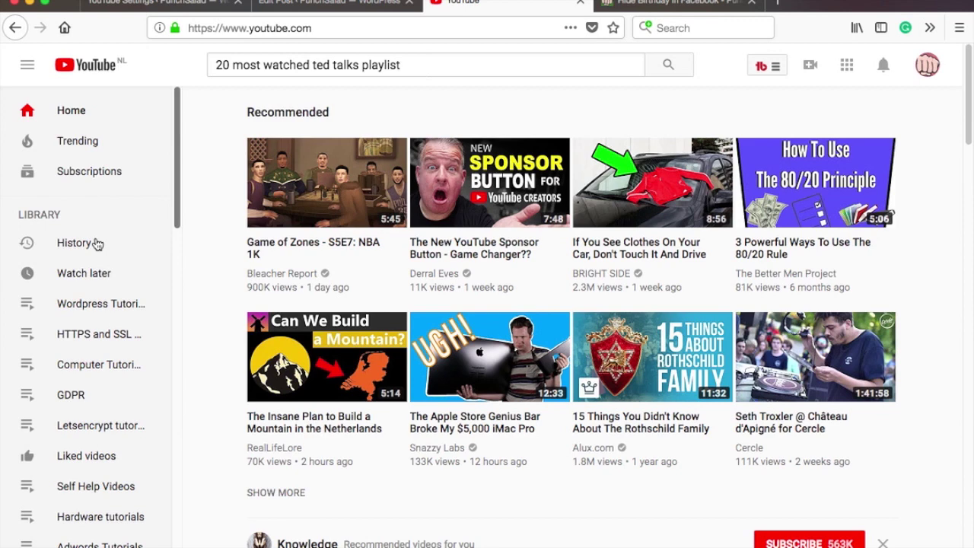
click(83, 304)
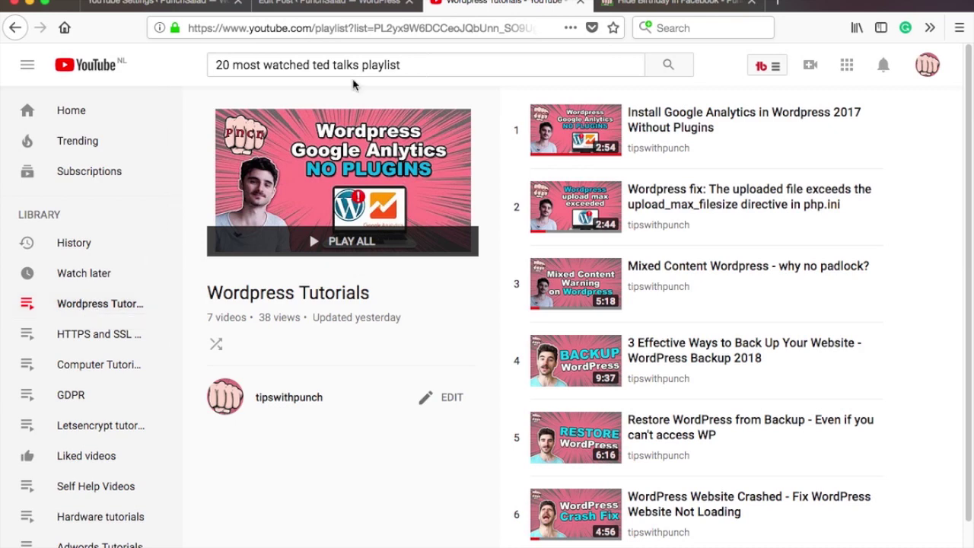
click(396, 27)
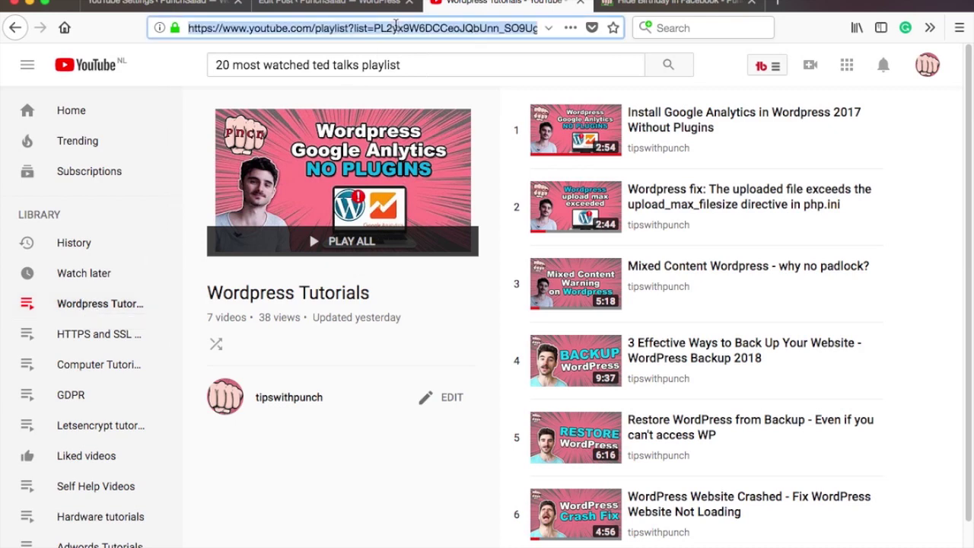
click(335, 5)
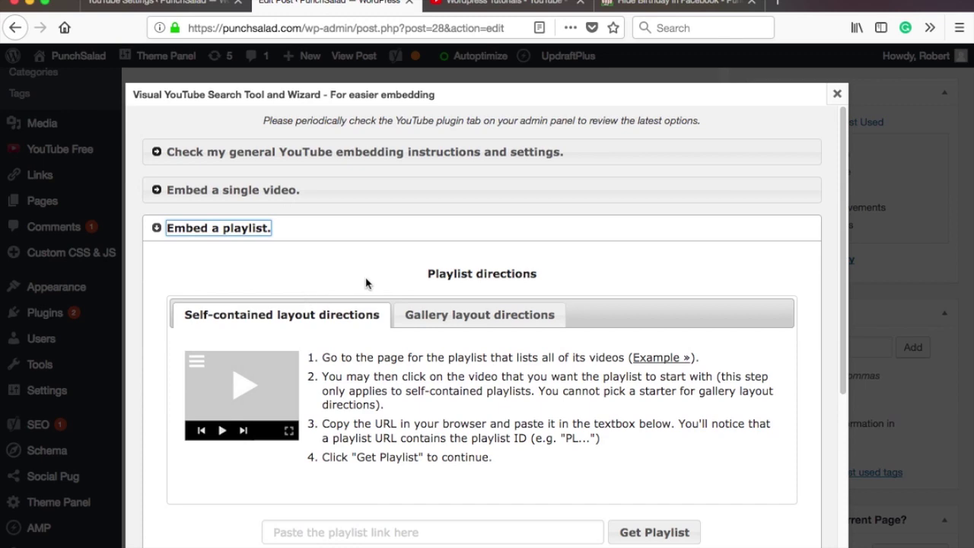
scroll(369, 285, down, 3)
click(328, 338)
text(https://www.youtube.com/playlist?list=PL2yx9W6DCCeoJQbUnn_SO9UgZOeydC8xF)
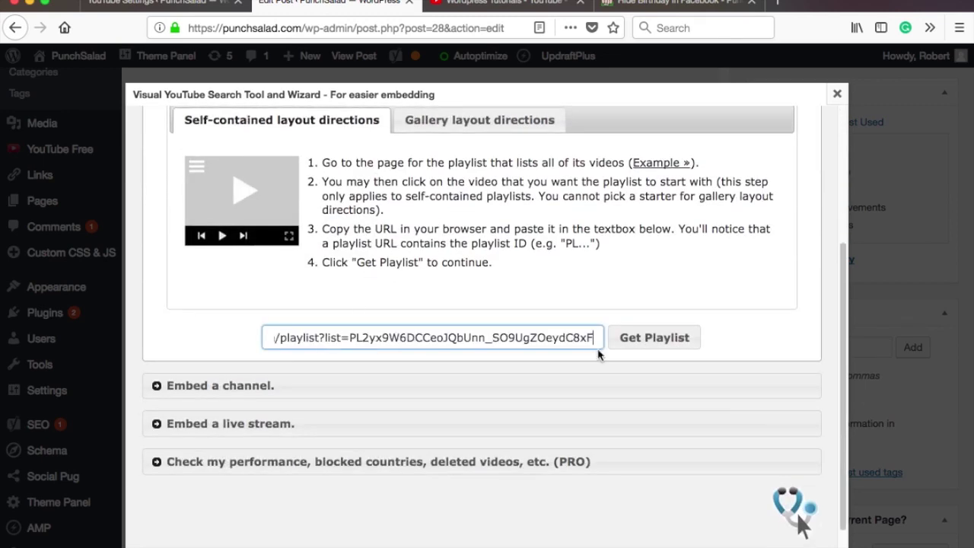
click(655, 338)
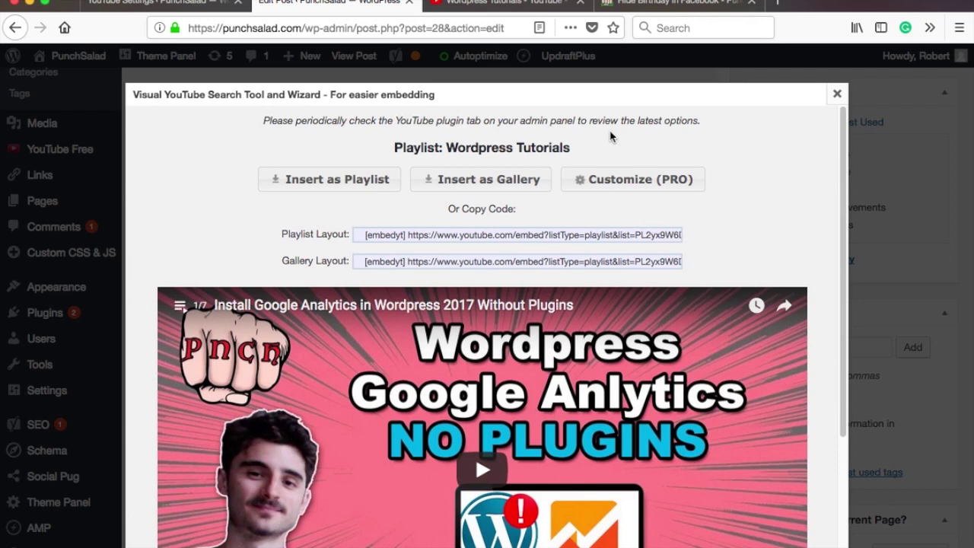
Step: Insert the Wordpress Tutorials playlist as a gallery below the post's final heading and update the post
scroll(285, 218, down, 1)
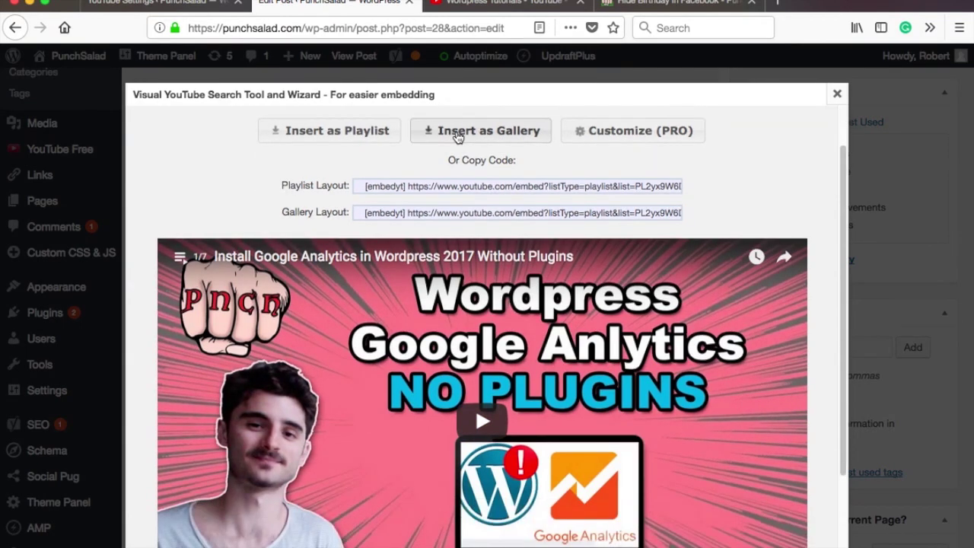
click(454, 133)
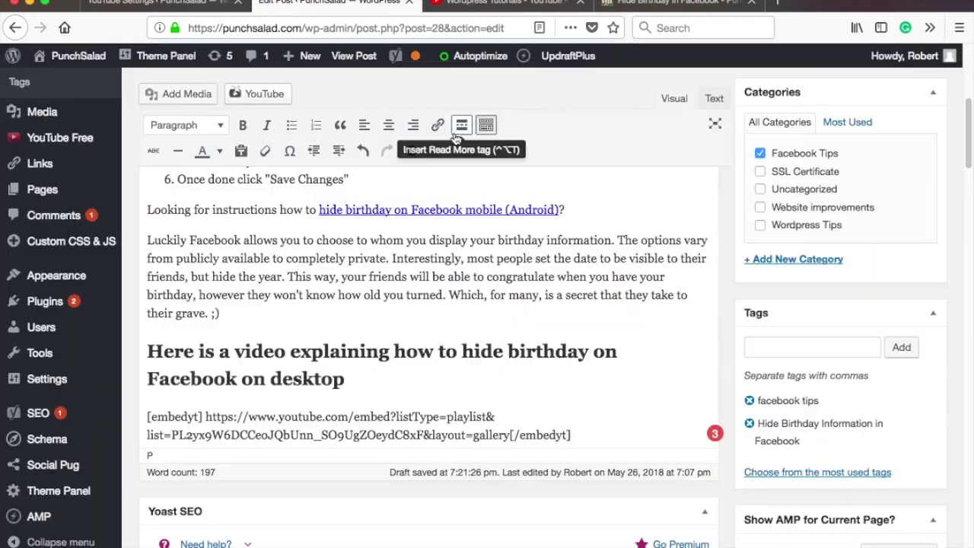
scroll(838, 229, down, 2)
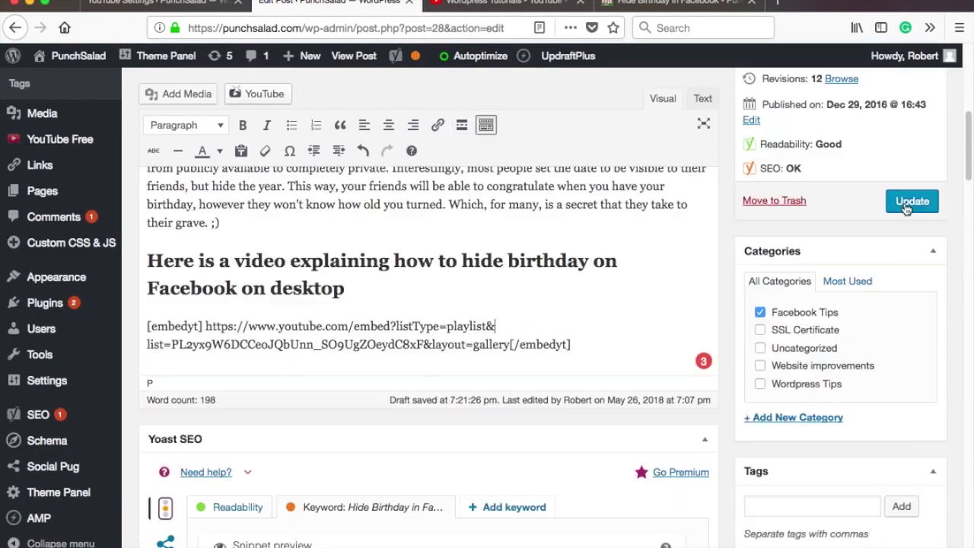
click(889, 195)
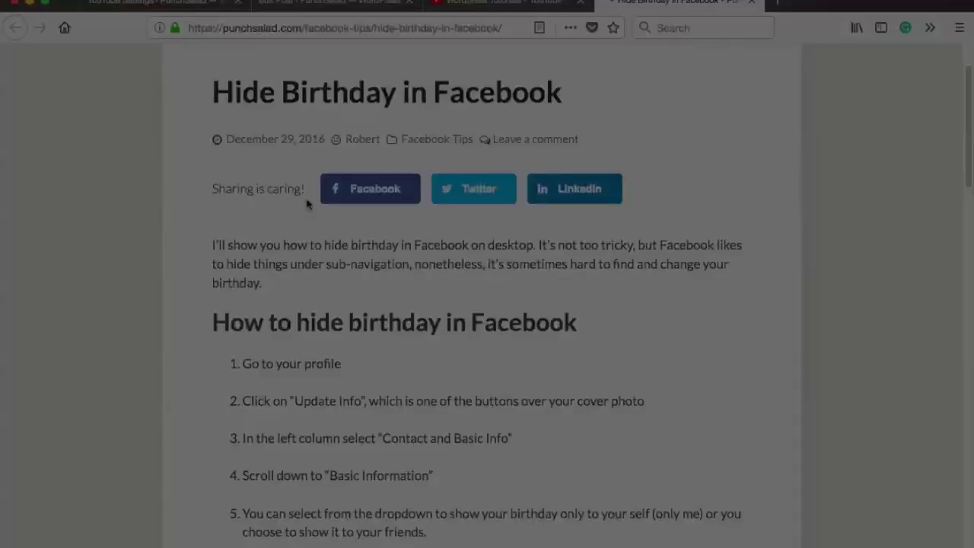
Step: Examine the video gallery on the published page, and play the playlist layout version and open its video list
scroll(309, 207, down, 5)
scroll(310, 207, down, 5)
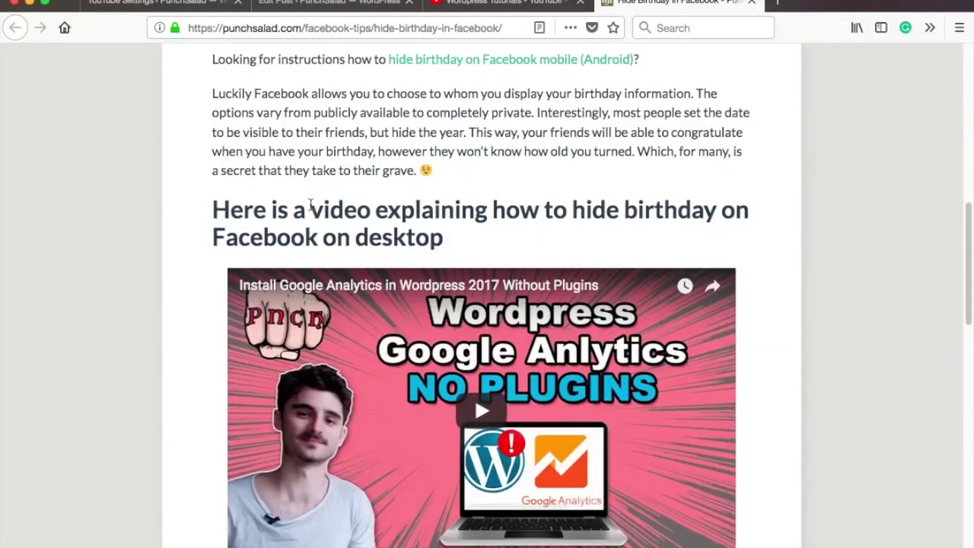
scroll(309, 198, down, 3)
scroll(310, 194, down, 11)
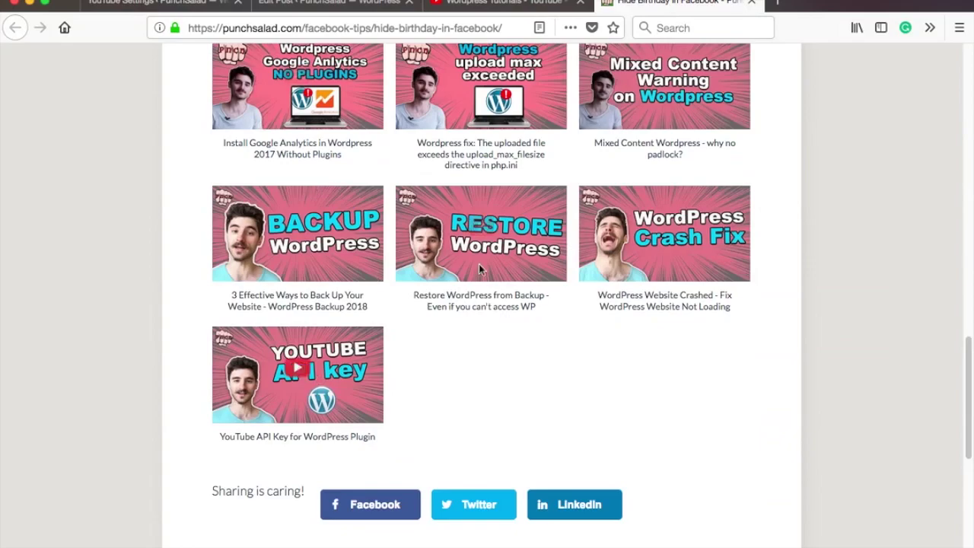
mouse_move(479, 255)
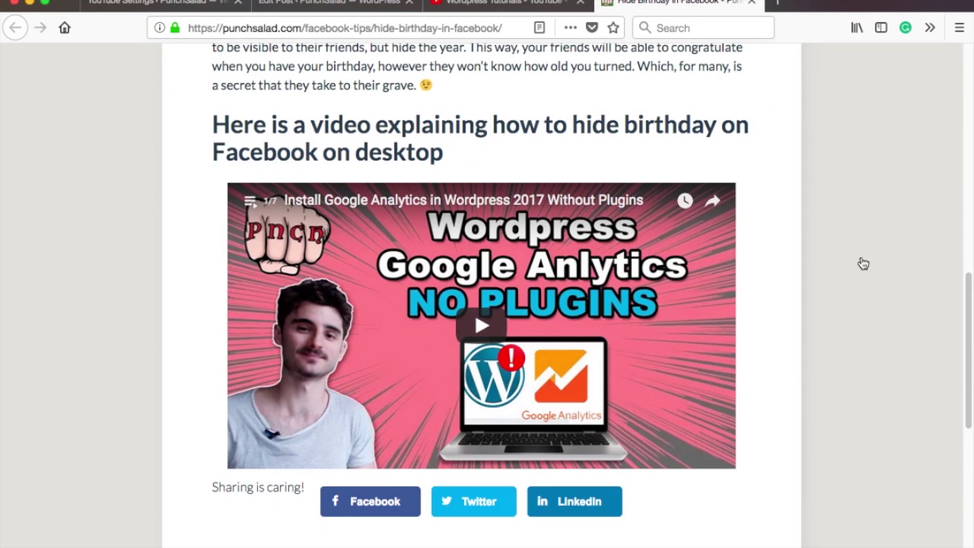
click(480, 321)
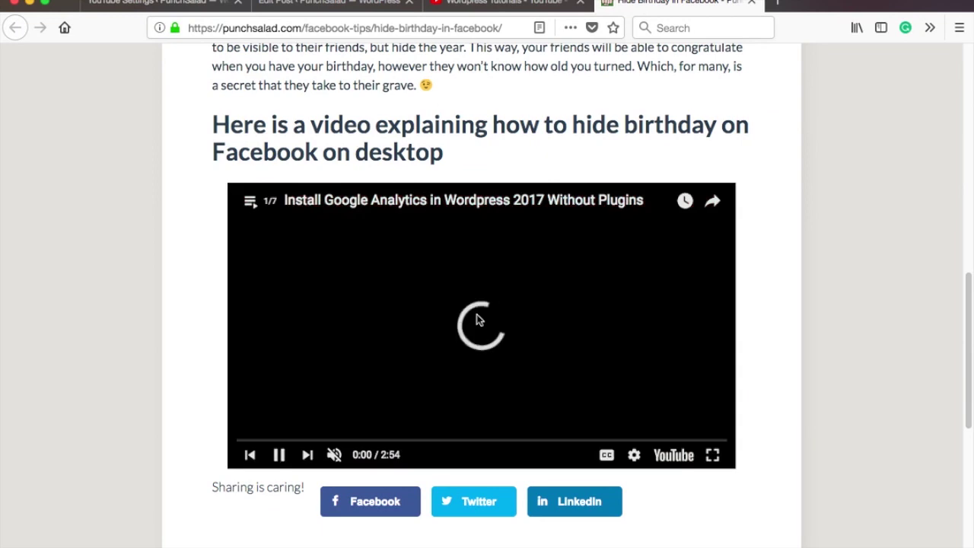
click(249, 202)
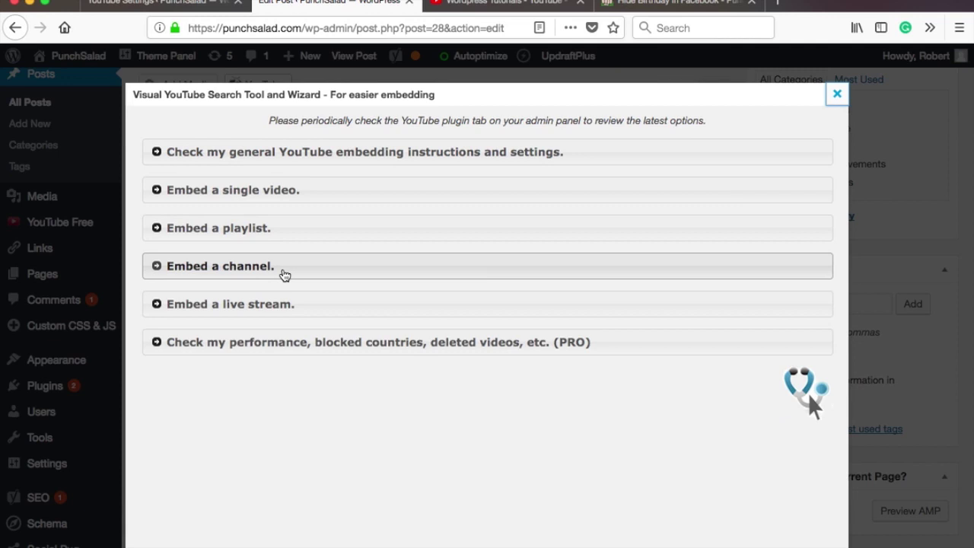
Step: Open the wizard's channel embed option and copy the address of the tipswithpunch channel on YouTube
click(283, 274)
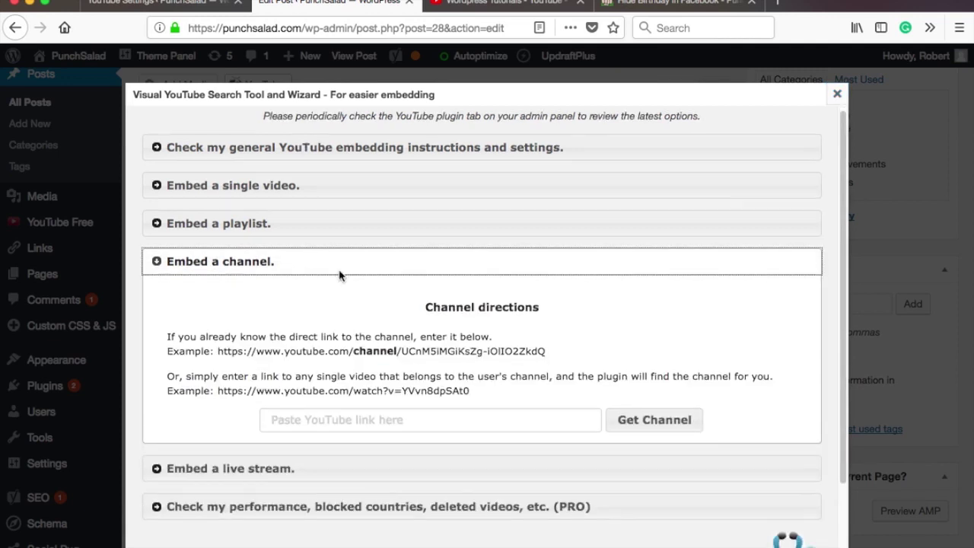
scroll(340, 275, down, 1)
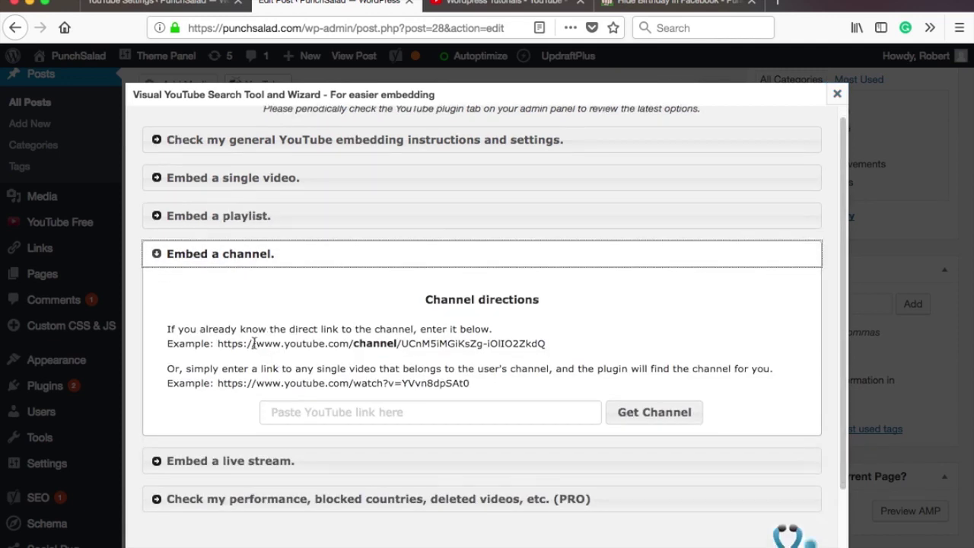
click(517, 6)
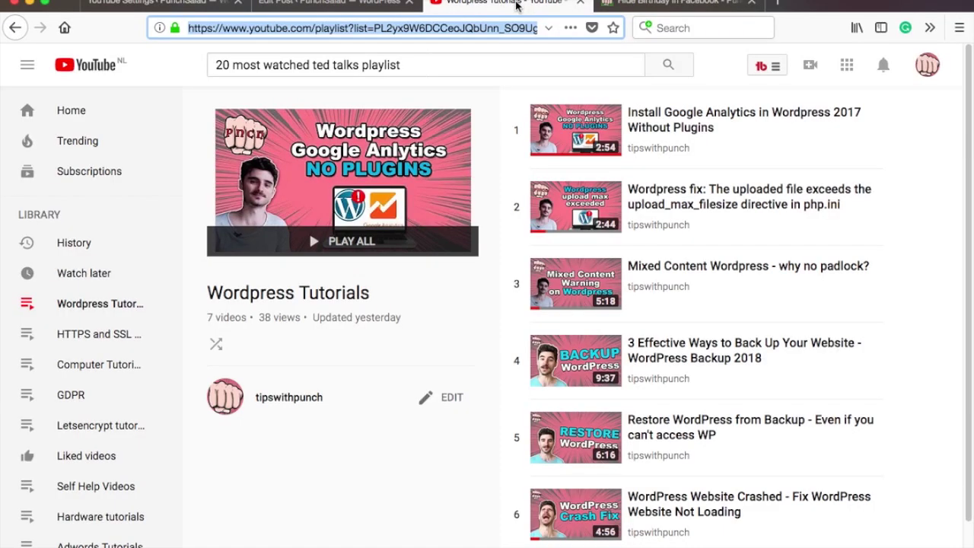
click(930, 67)
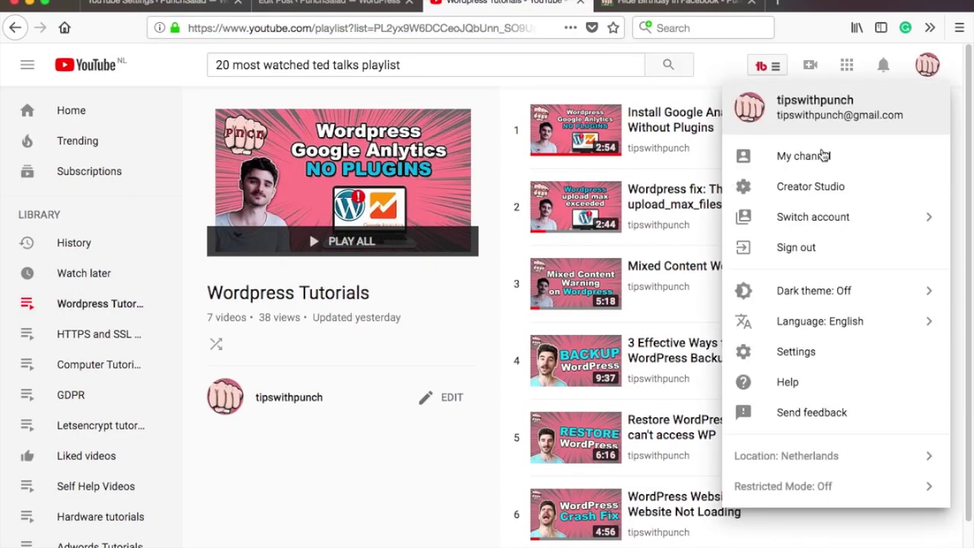
click(802, 156)
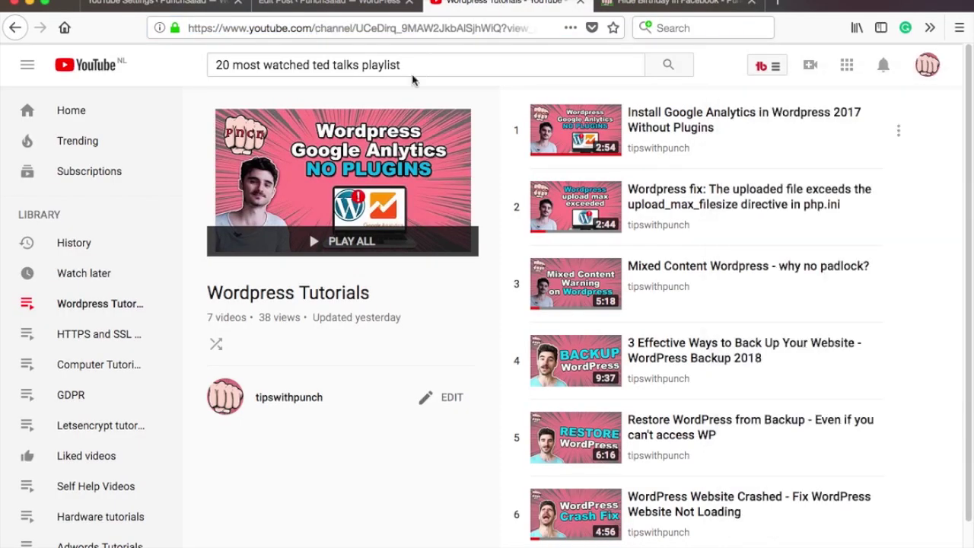
click(364, 29)
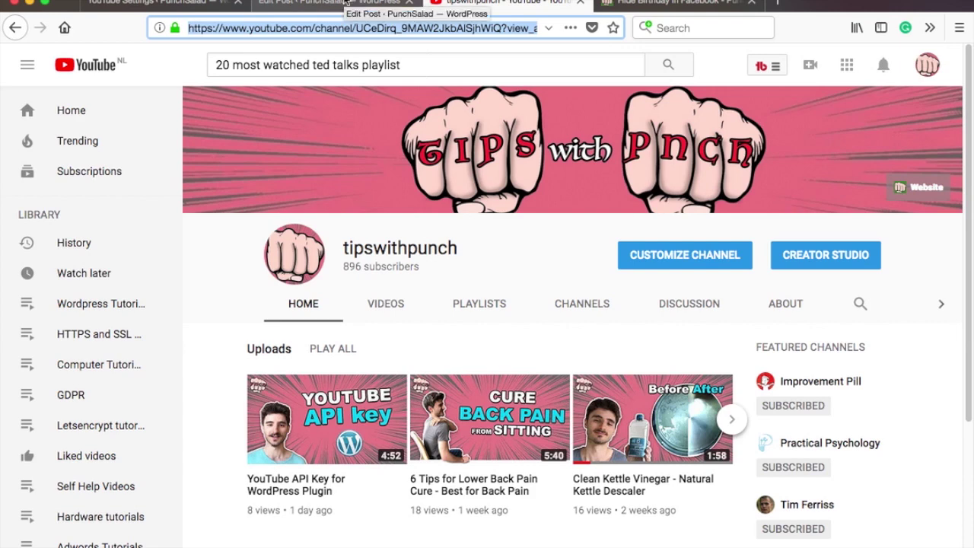
click(345, 3)
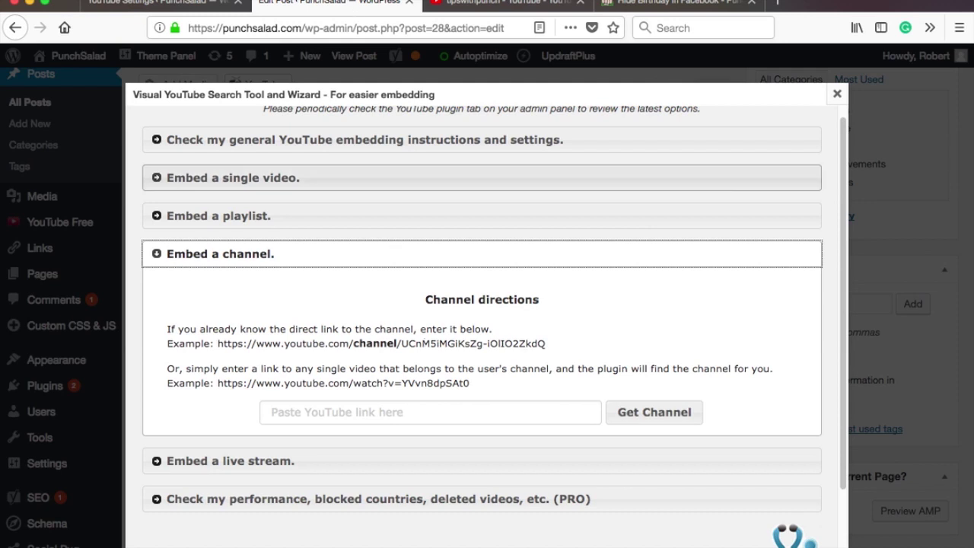
click(388, 411)
text(https://www.youtube.com/channel/UCeDirq_9MAW2JkbAlSjhWQ?view_as=subscriber)
scroll(472, 423, up, 1)
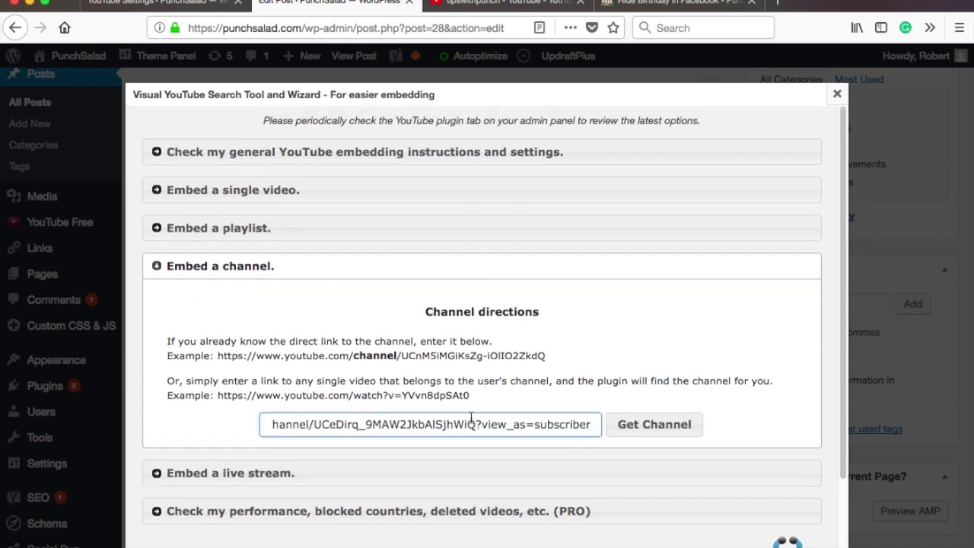
drag(475, 425, 603, 424)
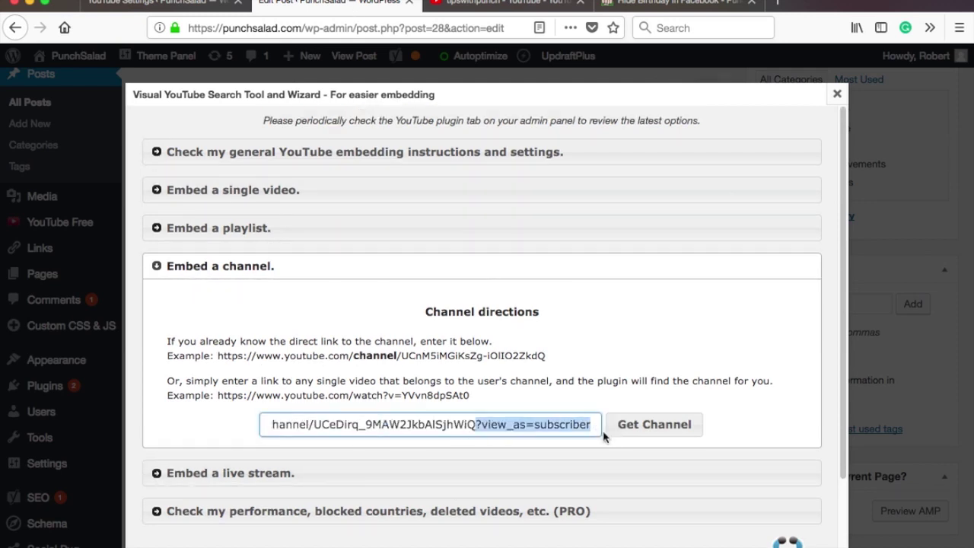
key(BackSpace)
click(637, 424)
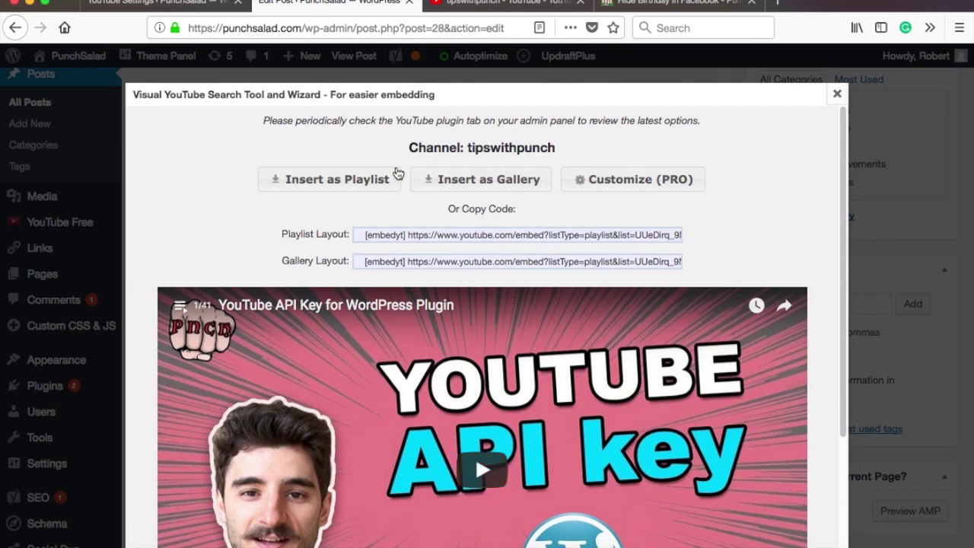
Step: Insert the tipswithpunch channel as a playlist below the post's final heading and update the post
scroll(232, 197, down, 3)
scroll(232, 196, up, 3)
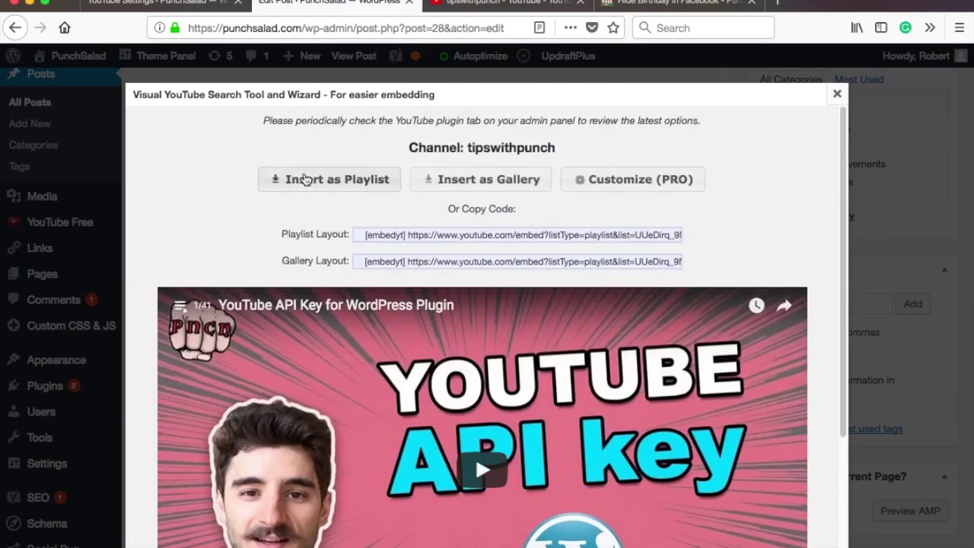
click(305, 179)
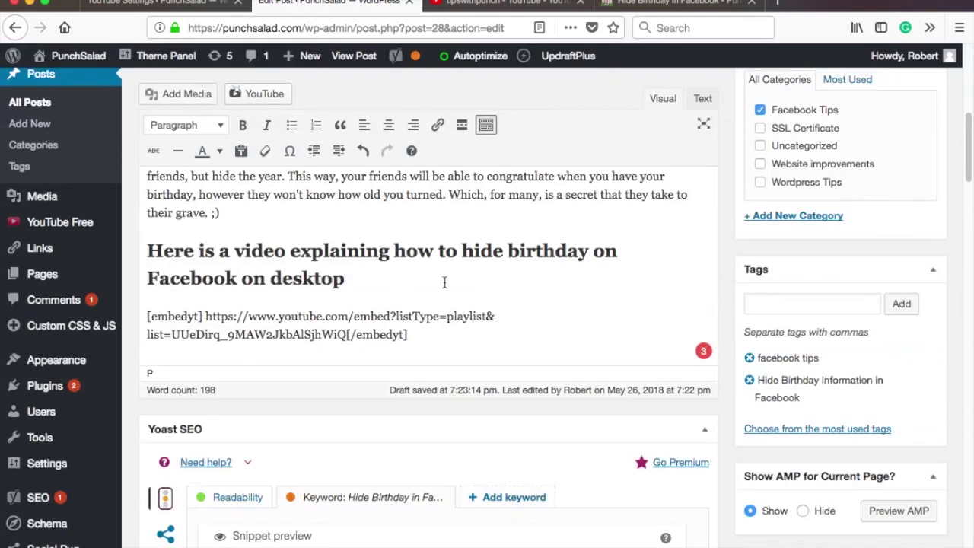
scroll(624, 221, up, 2)
click(914, 88)
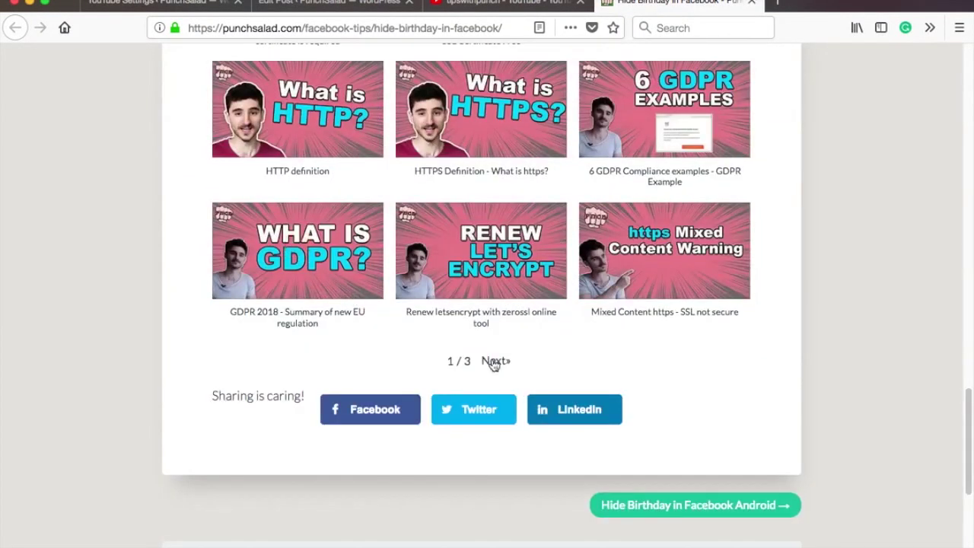
Step: Examine the channel's video gallery on the published page and go to its next page of videos
scroll(400, 244, up, 7)
scroll(400, 244, down, 5)
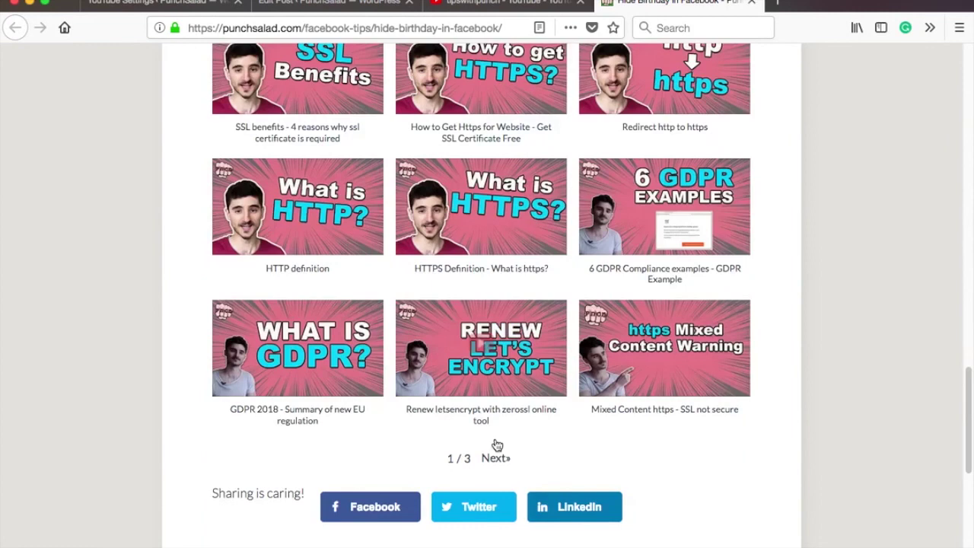
click(495, 458)
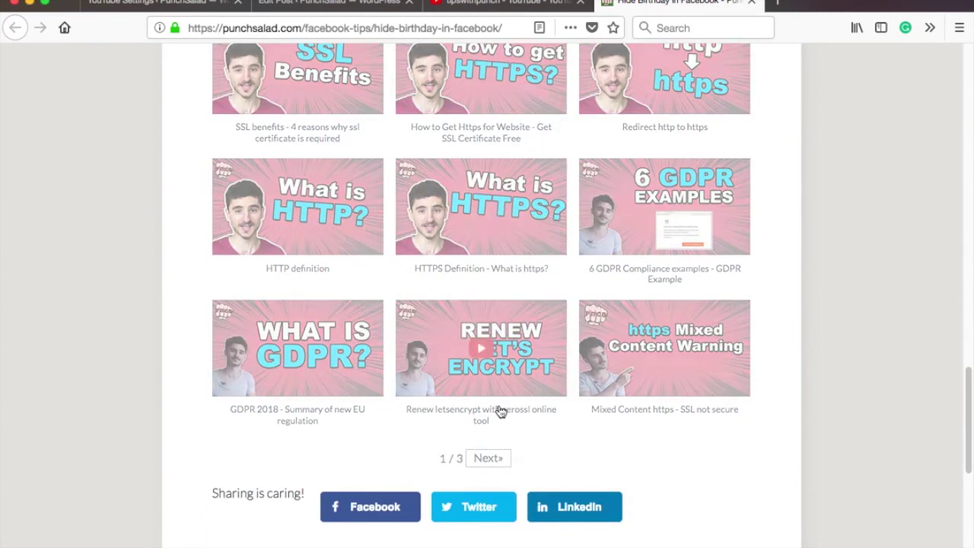
scroll(480, 381, up, 6)
scroll(472, 357, up, 7)
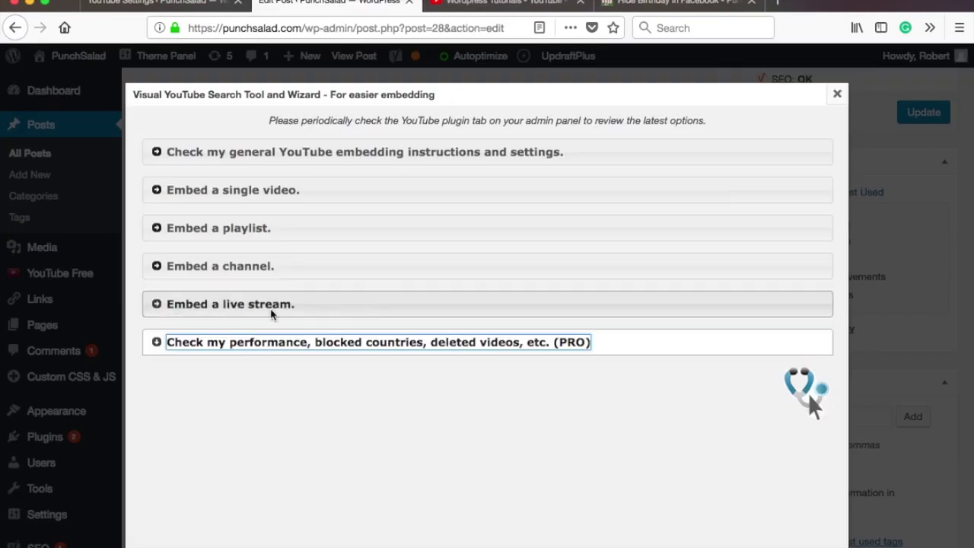
Step: Open the live stream embed option in the post's YouTube wizard
click(271, 311)
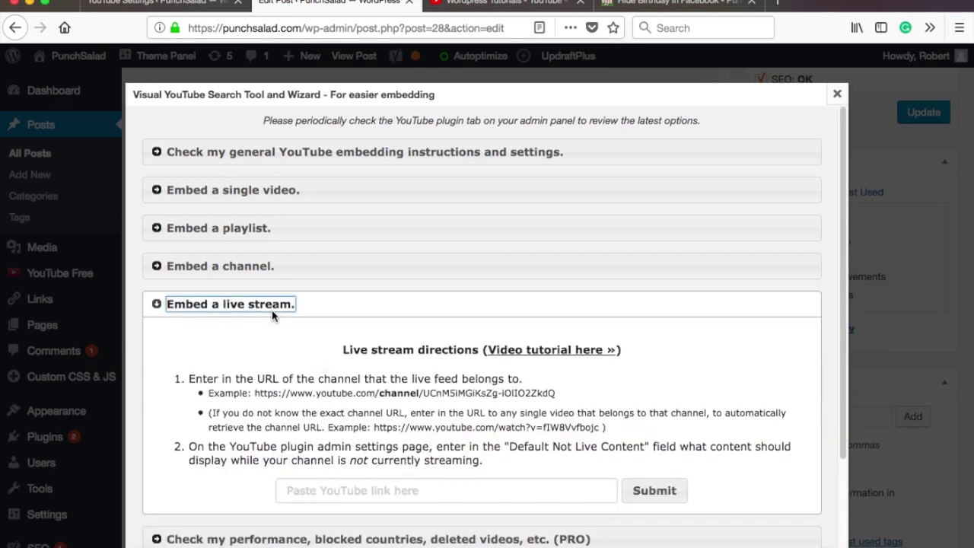